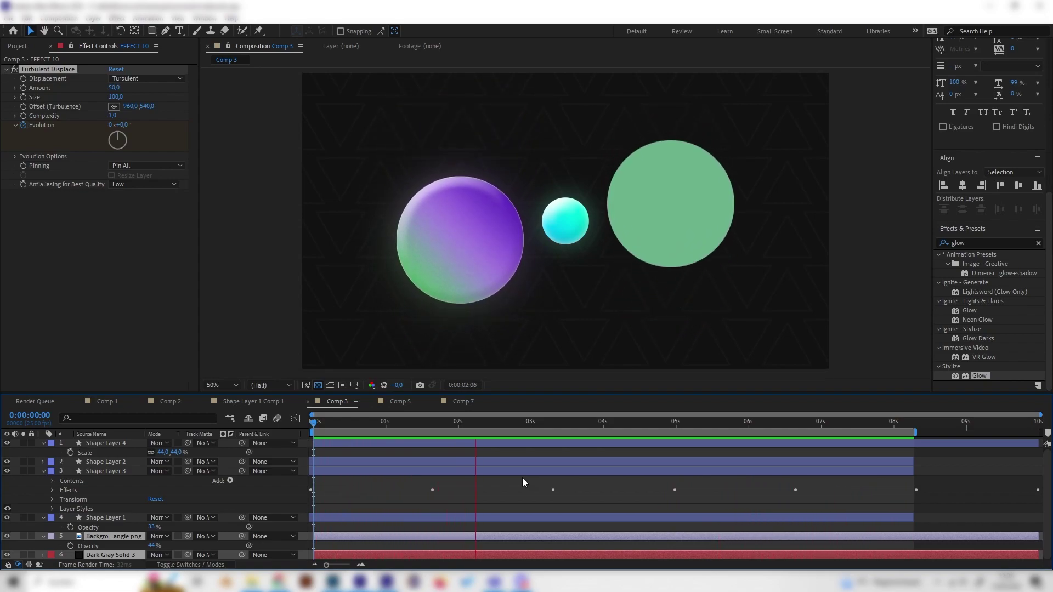
Stop the Comp 3 preview, scrub back to 0:00:01:18 and replay the sphere animation
key(space)
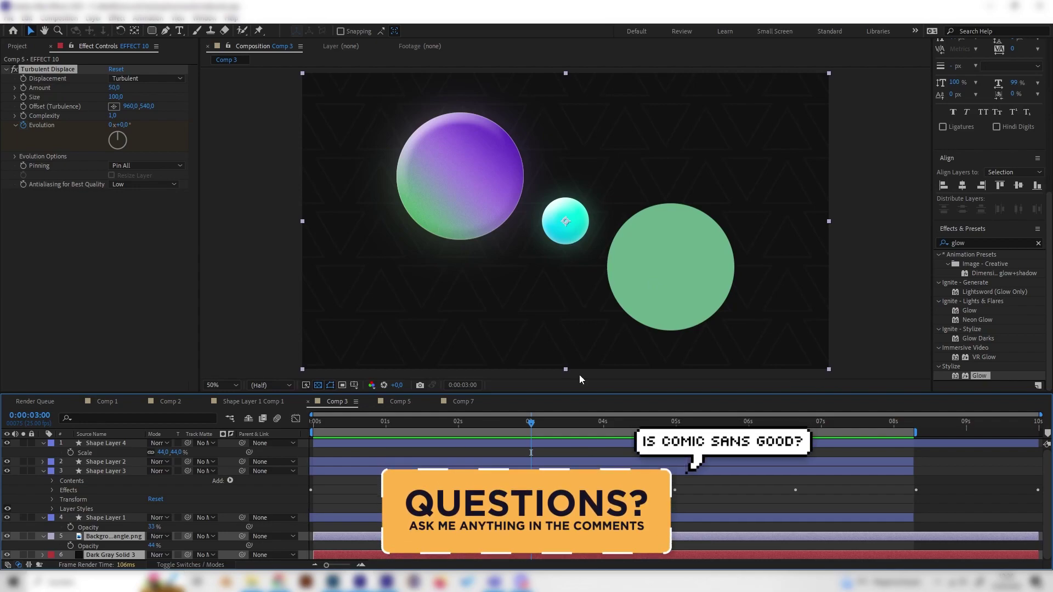
drag(466, 423, 406, 424)
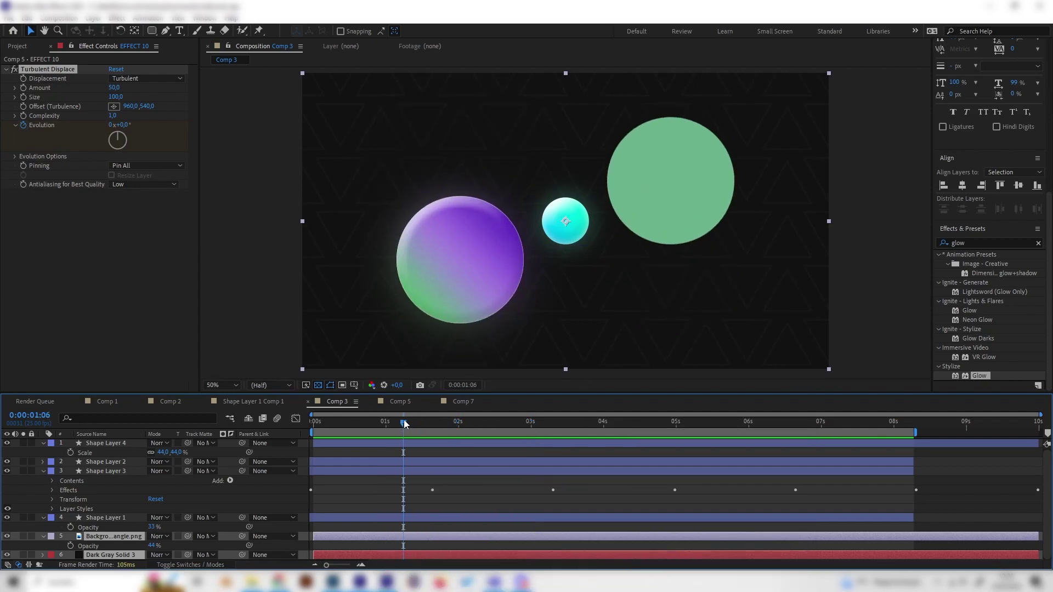
click(440, 423)
key(space)
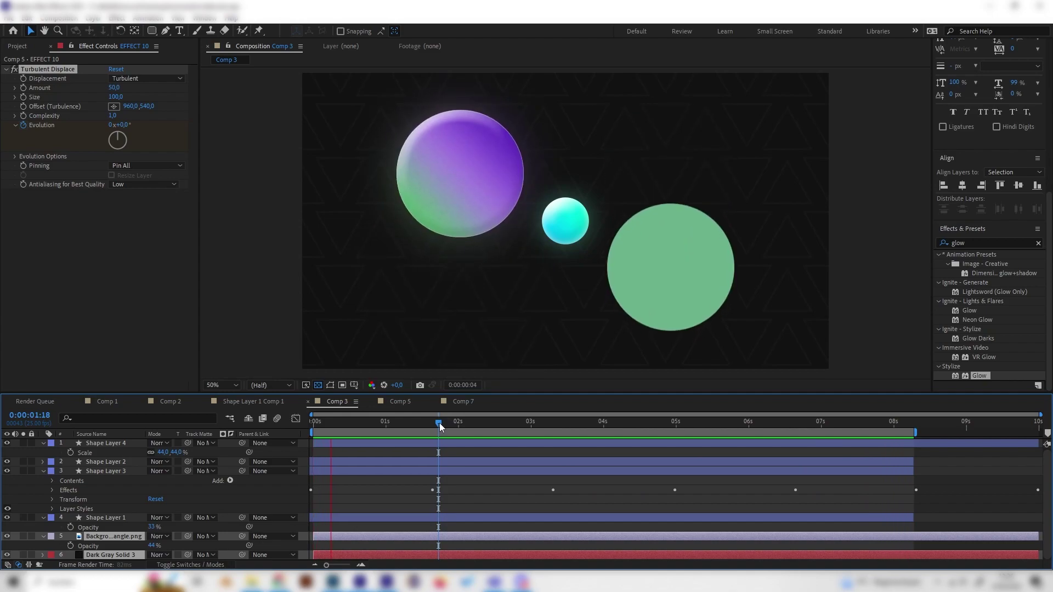
Switch to Comp 7 and add a new shape layer
click(463, 401)
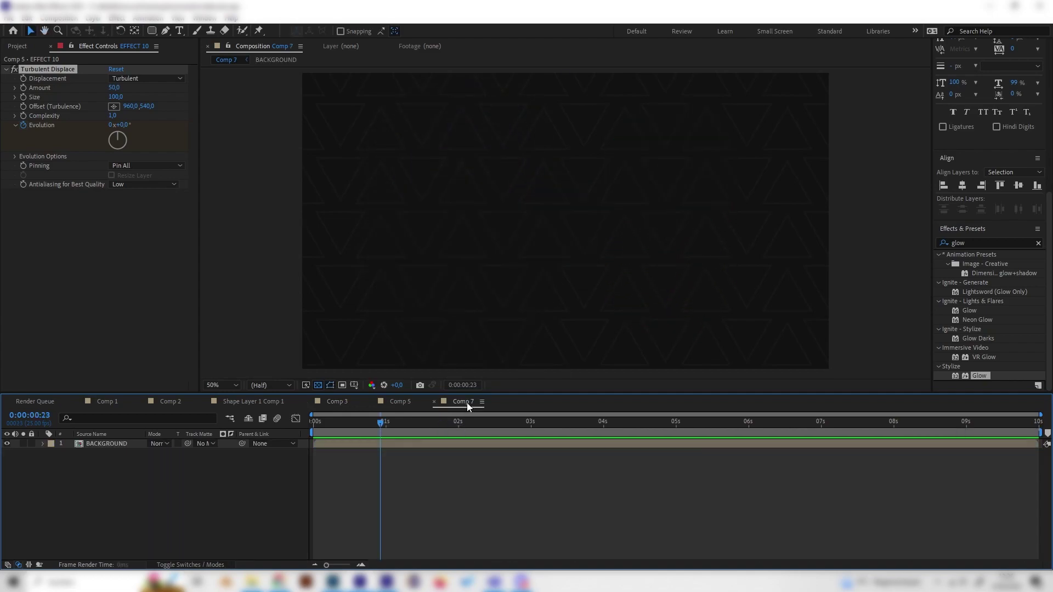
right_click(164, 467)
mouse_move(290, 335)
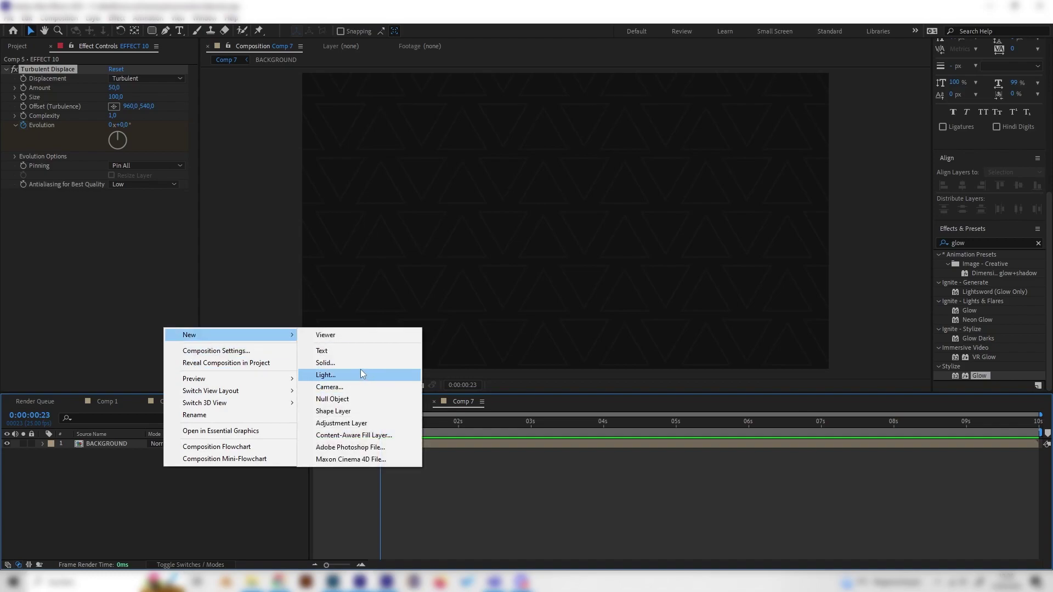
click(333, 410)
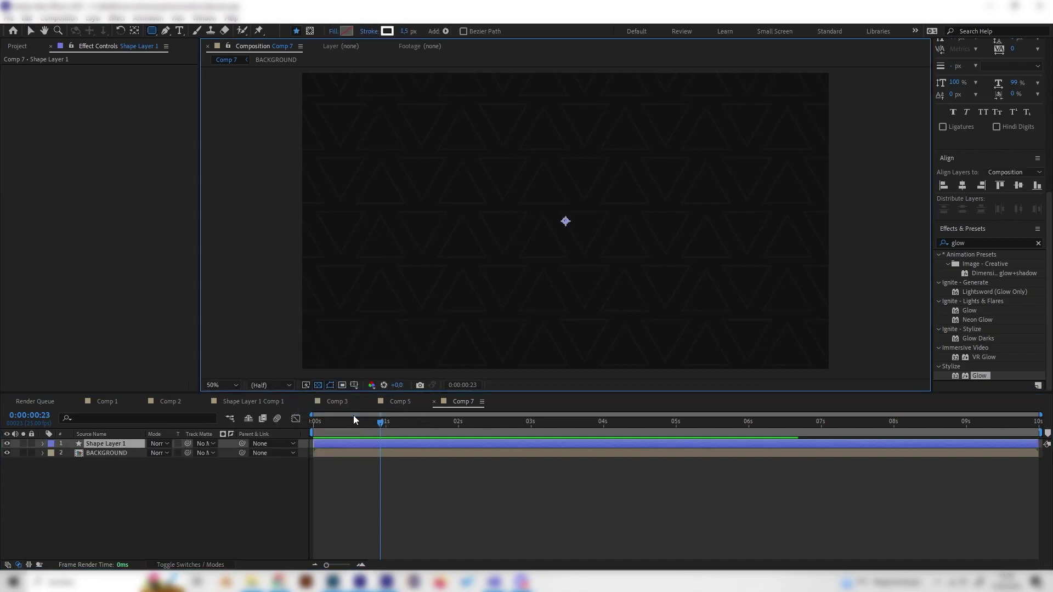
Give Shape Layer 1 a red-filled ellipse sized 561 × 561
click(43, 444)
click(230, 453)
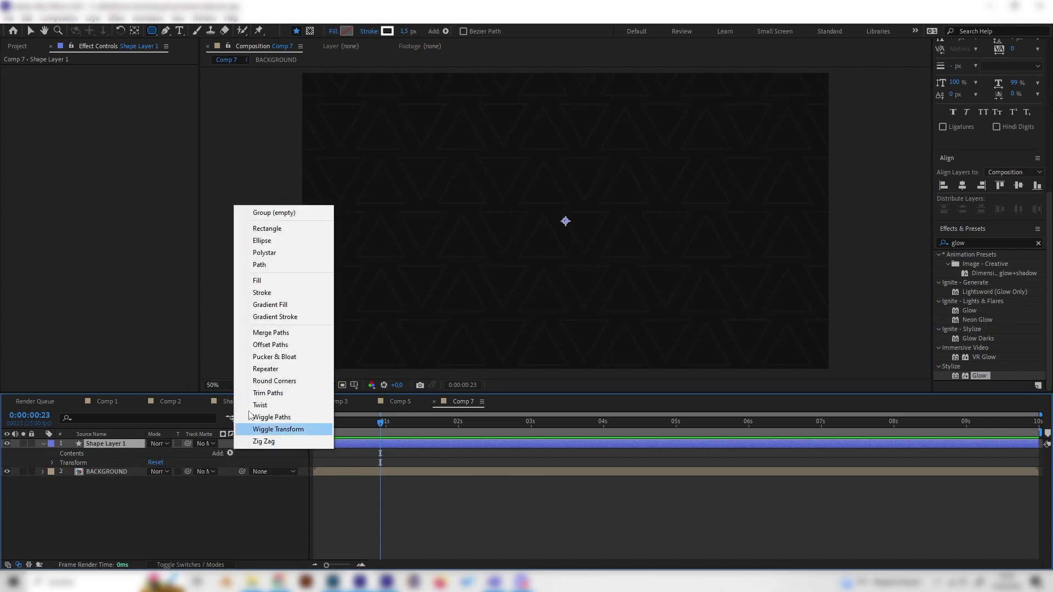
click(258, 241)
click(230, 453)
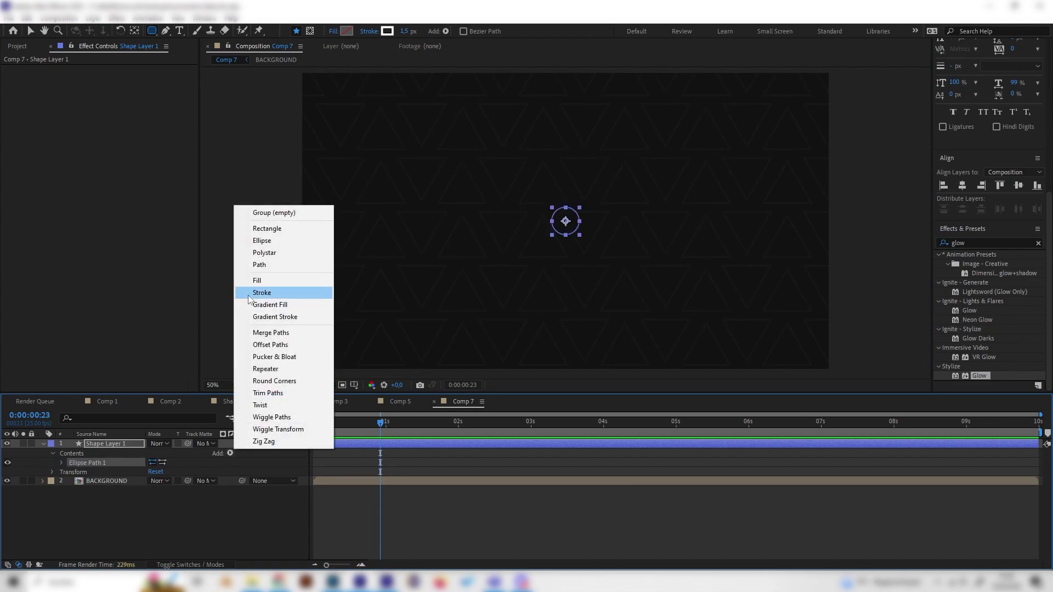
click(269, 279)
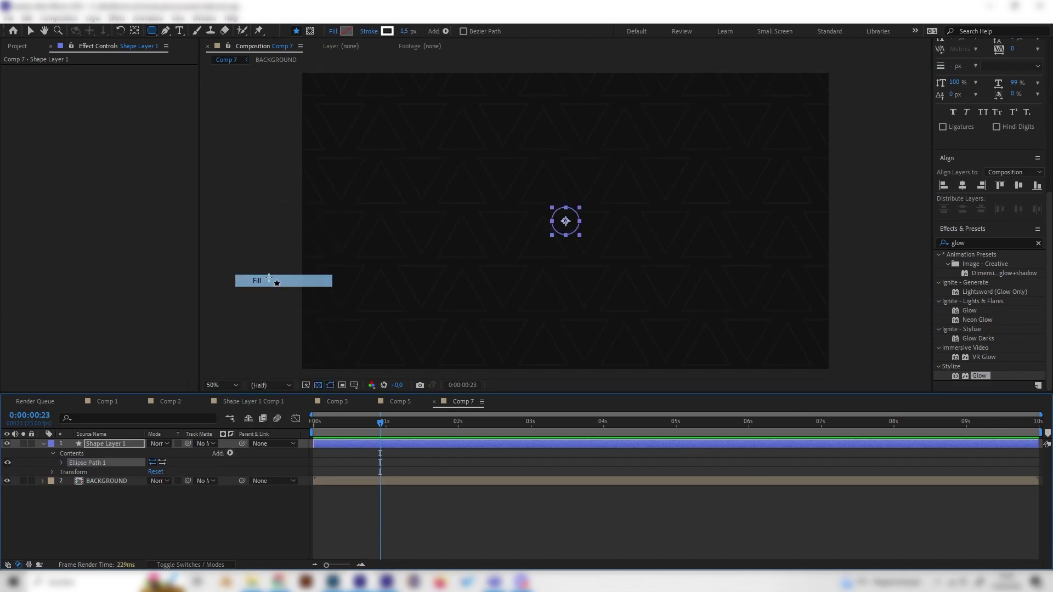
click(61, 462)
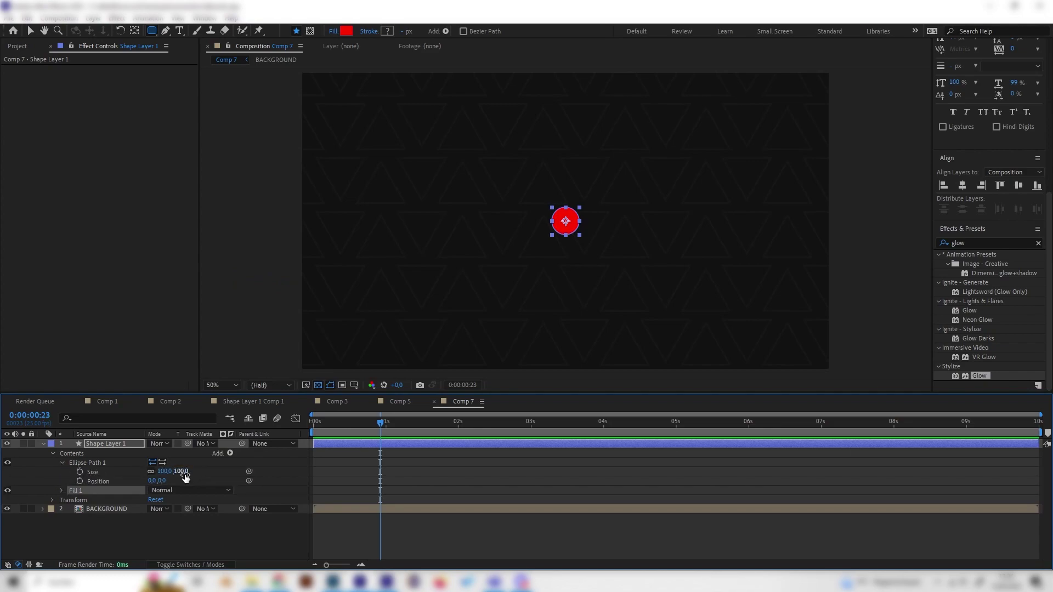
drag(182, 472, 264, 543)
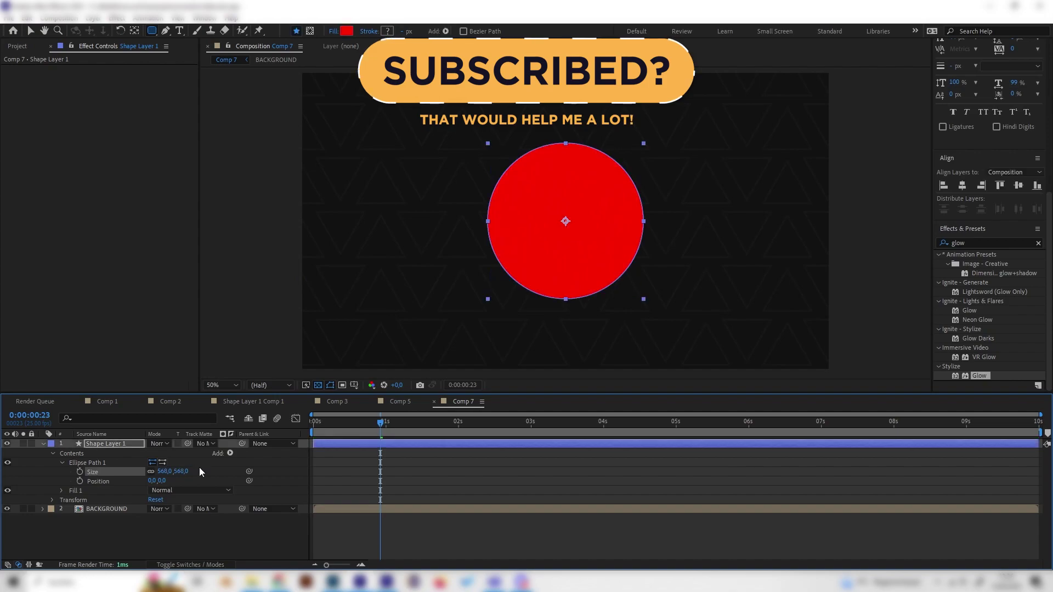
drag(180, 472, 174, 472)
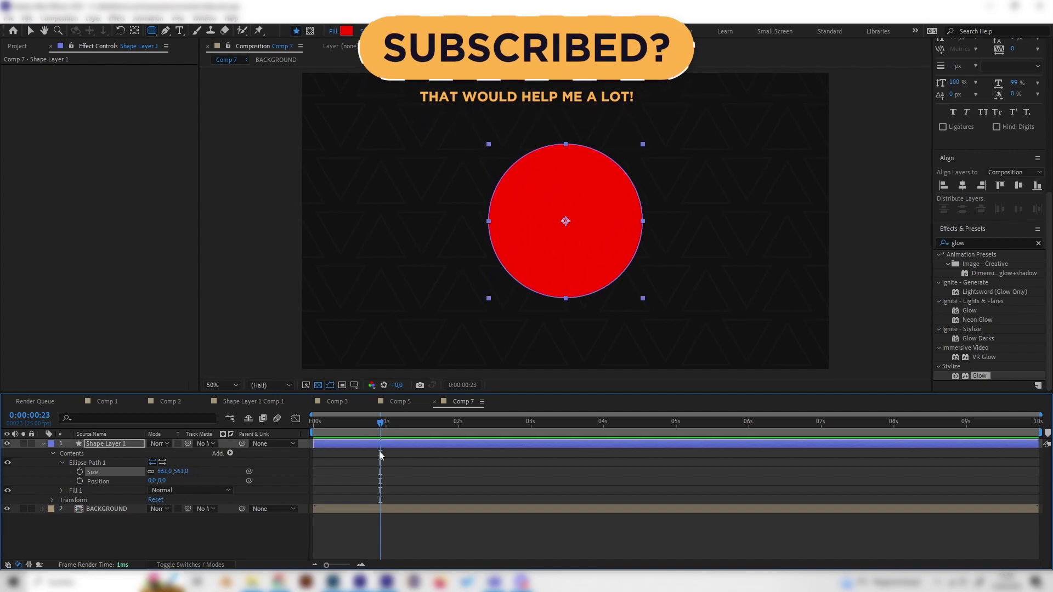
click(202, 554)
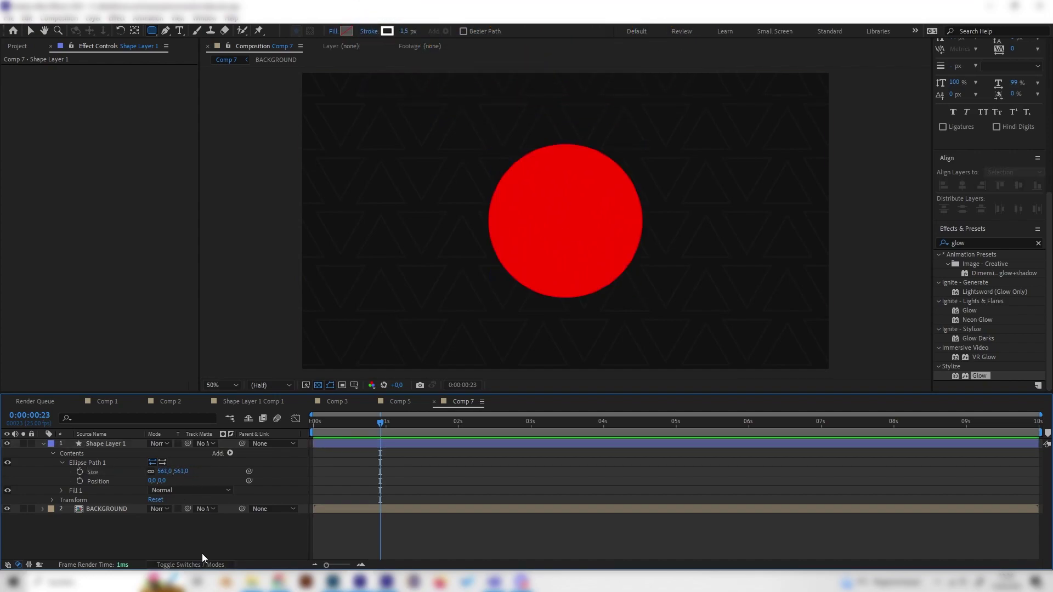
Clear the old glow search in Effects & Presets and glance at Comp 3 before returning to Comp 7
click(961, 243)
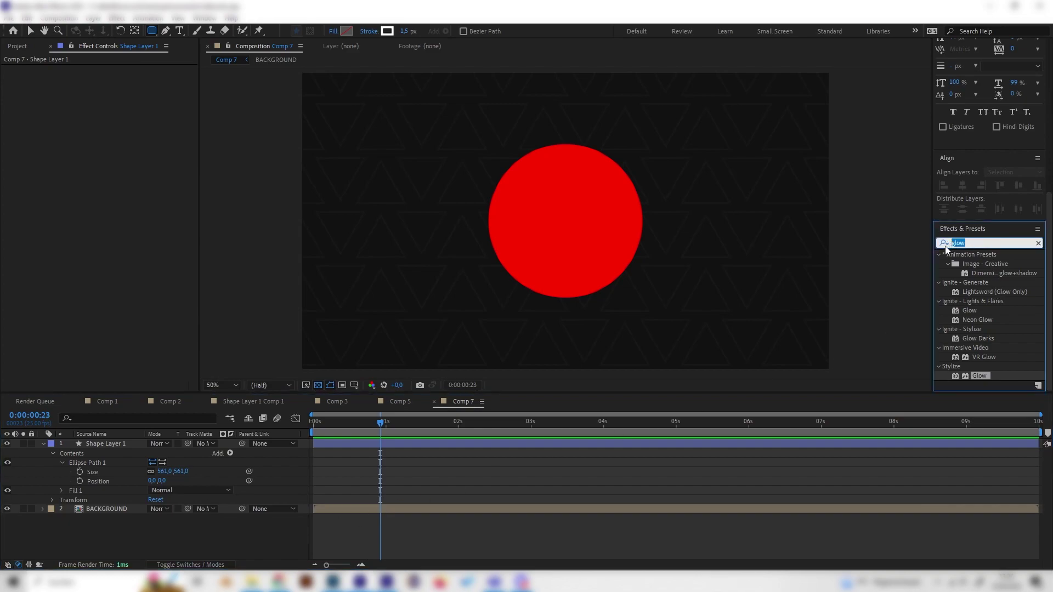
key(BackSpace)
click(944, 242)
click(964, 243)
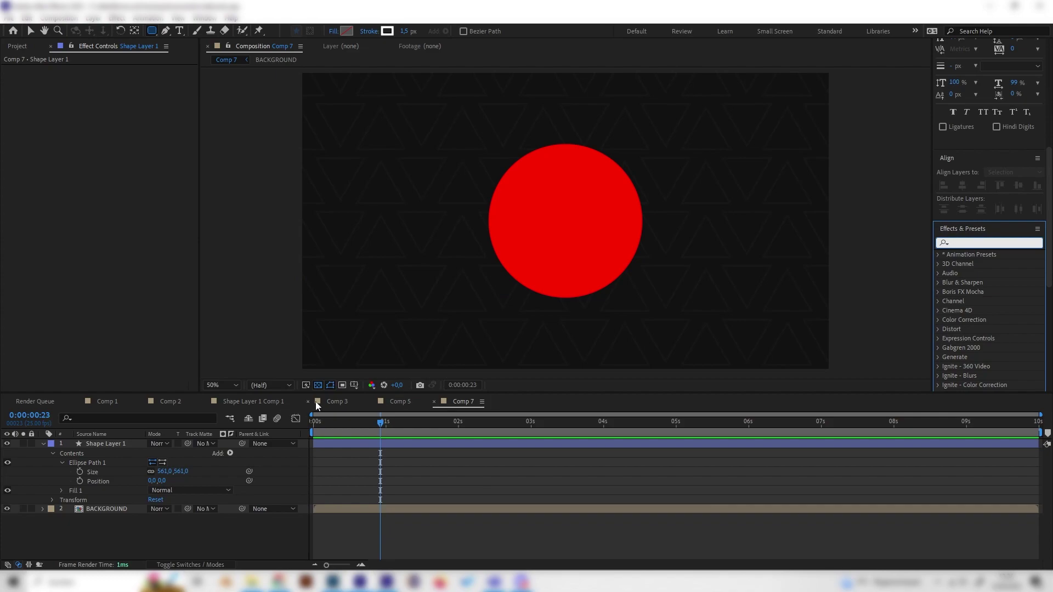
click(332, 402)
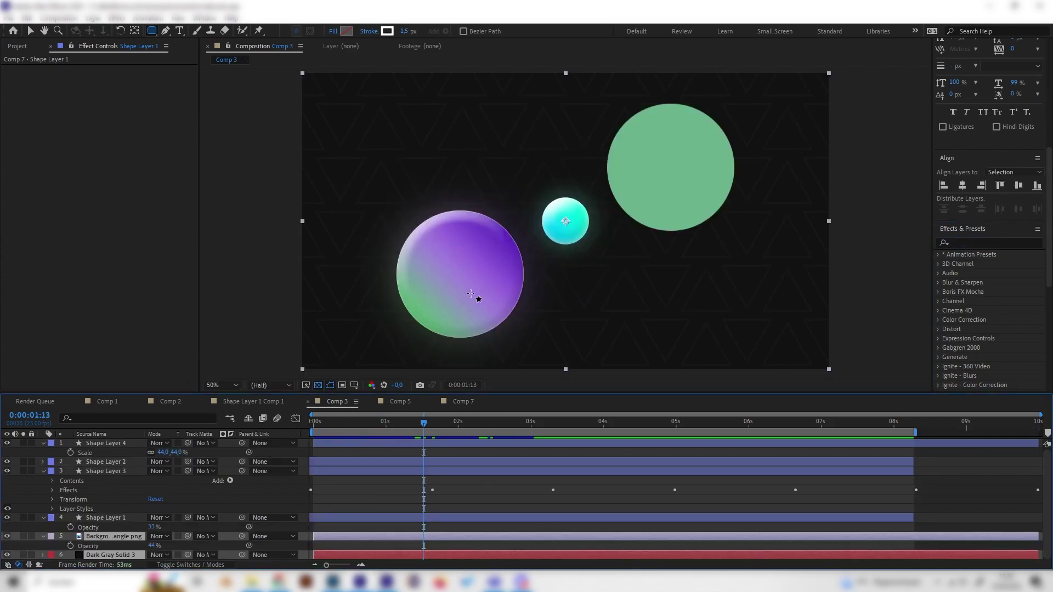
click(449, 401)
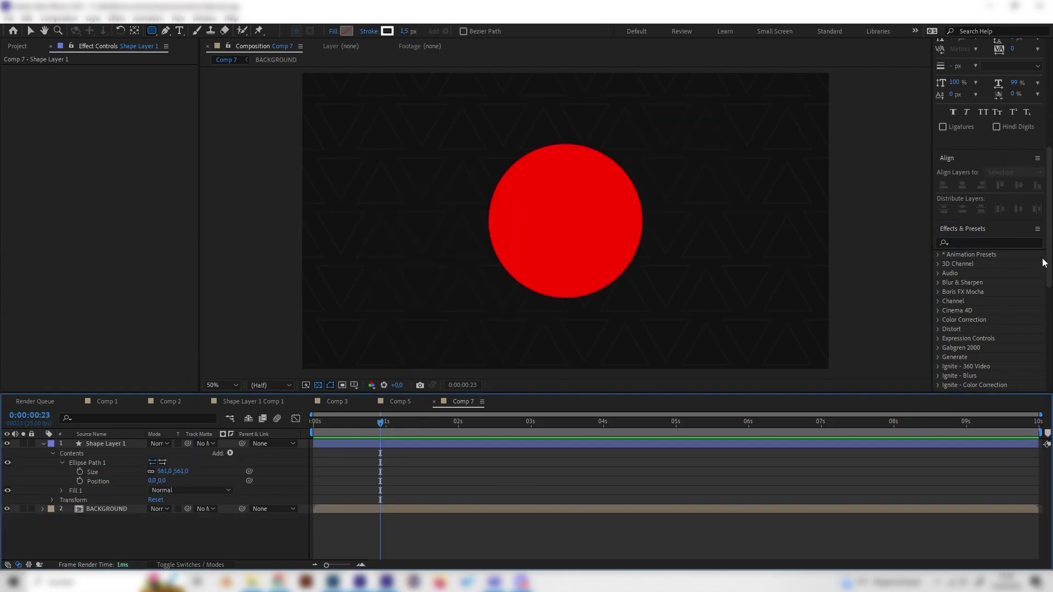
Search 'gradien', try 4-Color Gradient on the circle, undo it, and apply Gradient Ramp instead
click(1003, 244)
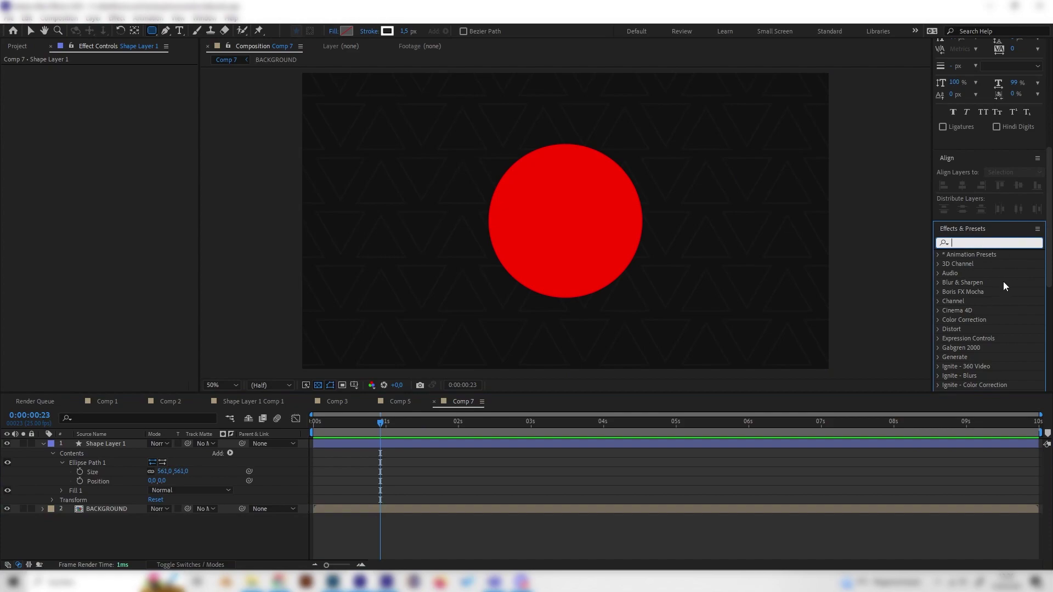
text(gradien)
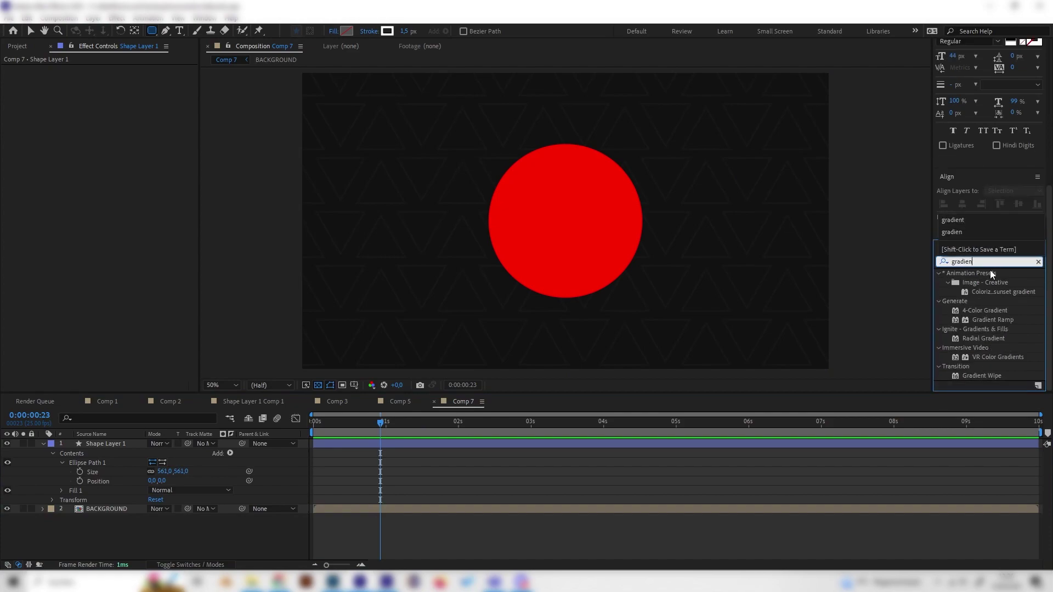
click(985, 310)
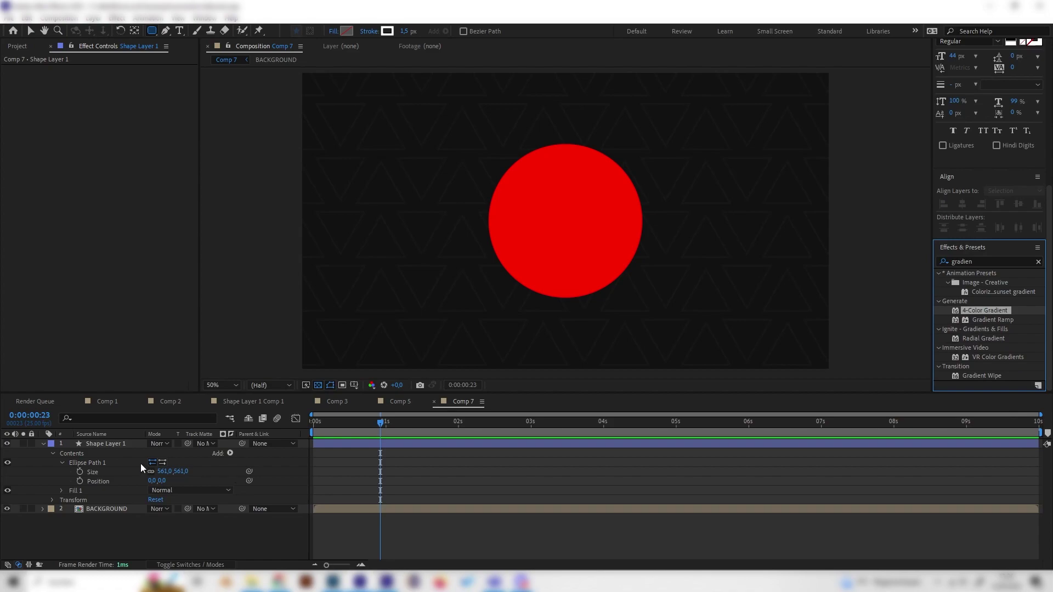
click(128, 445)
double_click(976, 311)
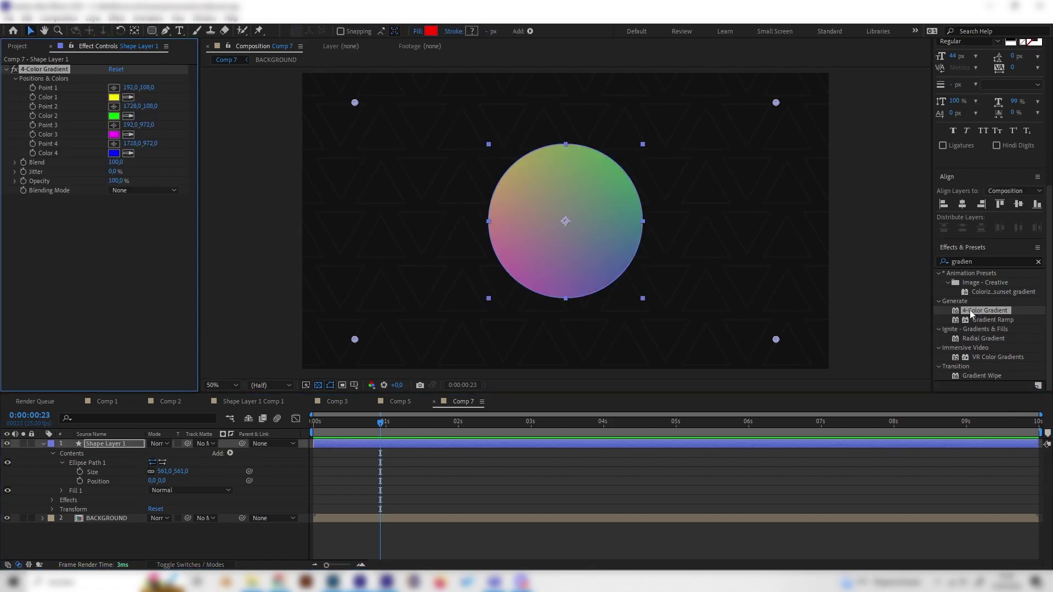
key(ctrl+z)
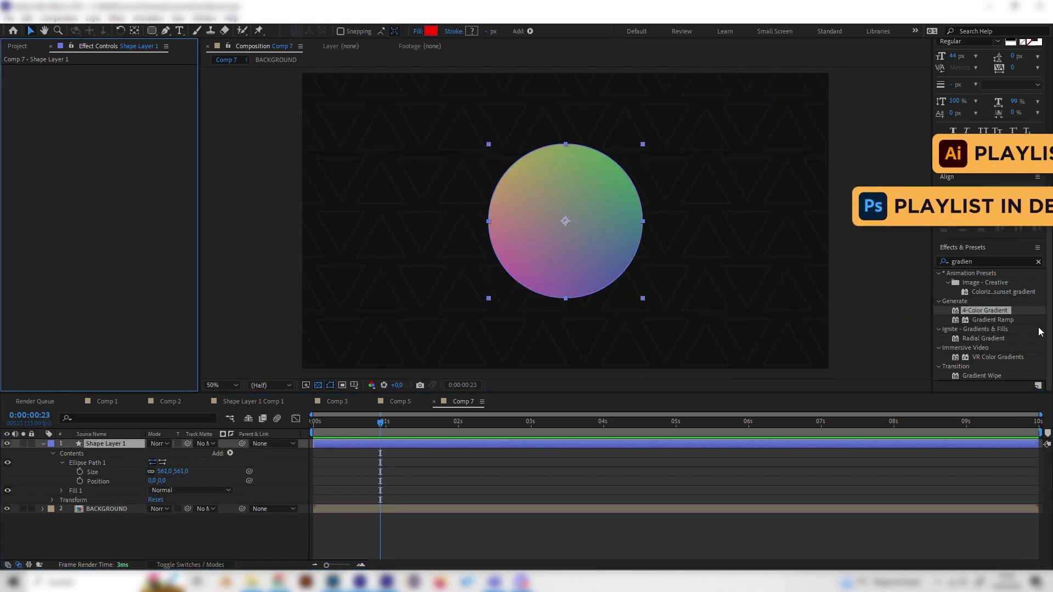
double_click(993, 319)
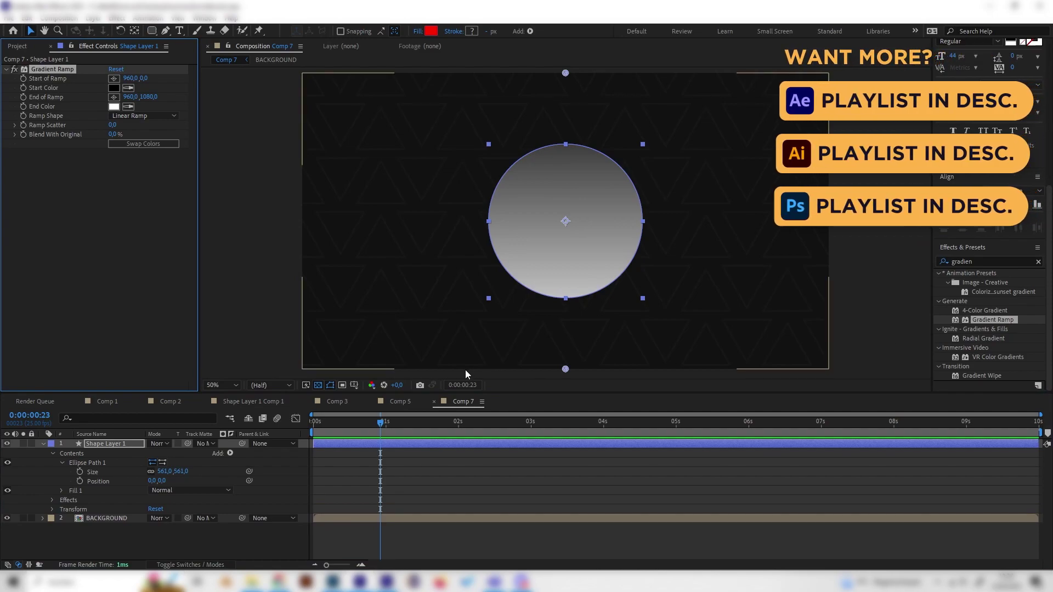
Show Shape Layer 1's Position and drag the circle toward the upper right
click(130, 444)
key(p)
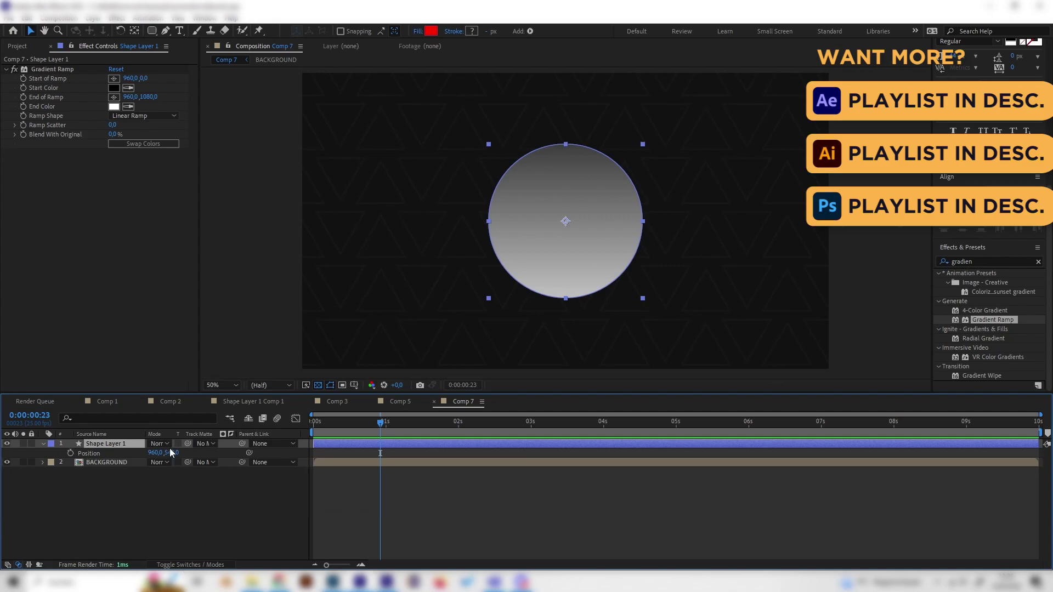
mouse_move(156, 453)
mouse_down()
mouse_move(231, 454)
mouse_move(45, 434)
mouse_move(88, 455)
mouse_move(183, 465)
mouse_move(138, 449)
mouse_move(176, 452)
mouse_move(110, 457)
mouse_move(140, 464)
mouse_up()
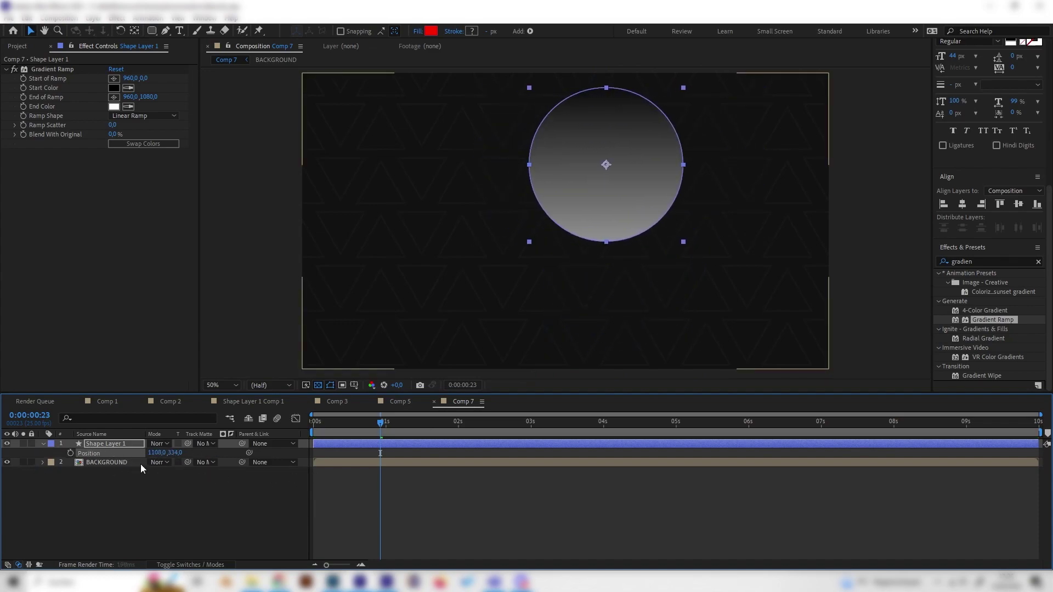
click(166, 488)
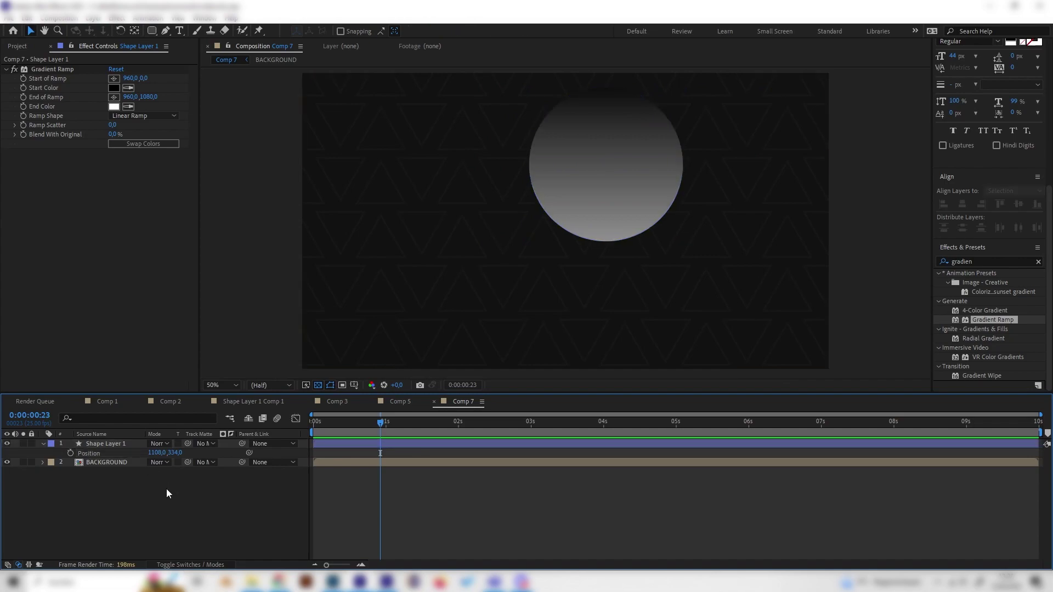
Recentre the circle at 960, 540 and delete the trial Gradient Ramp effect
click(51, 122)
key(ctrl+Home)
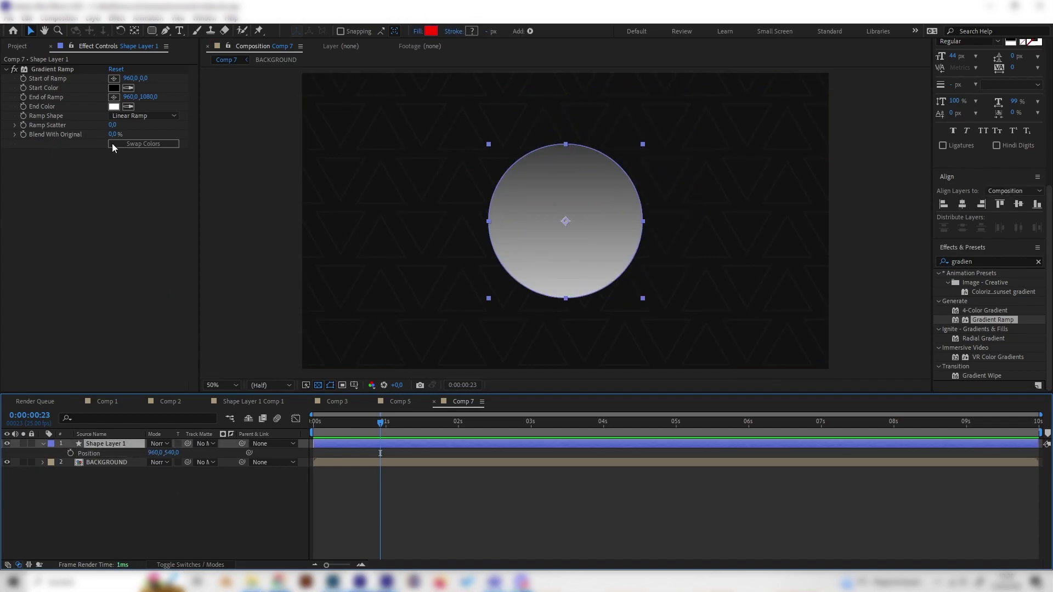
click(43, 69)
key(Delete)
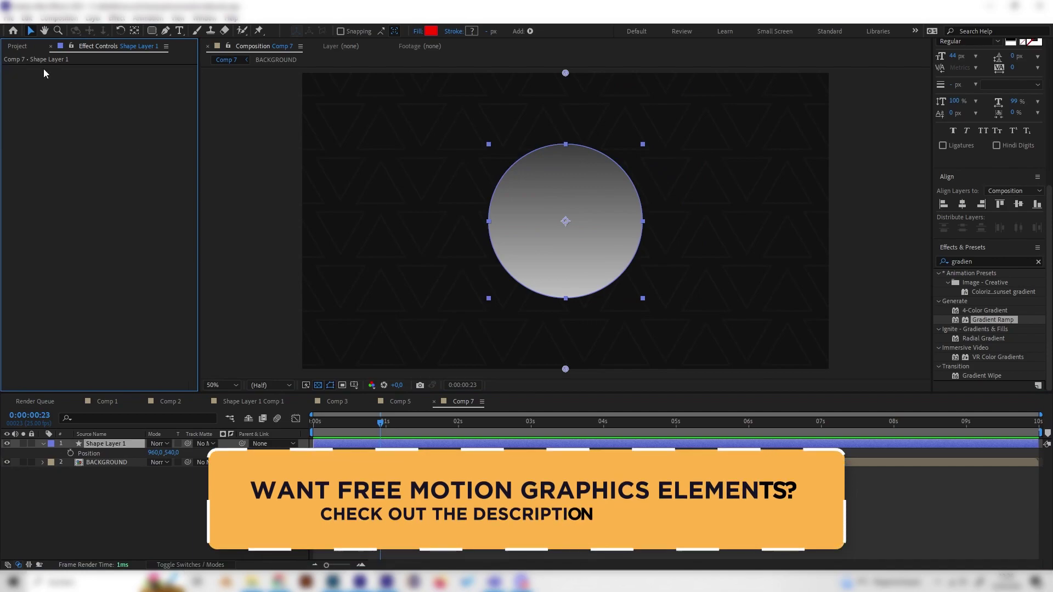
click(136, 513)
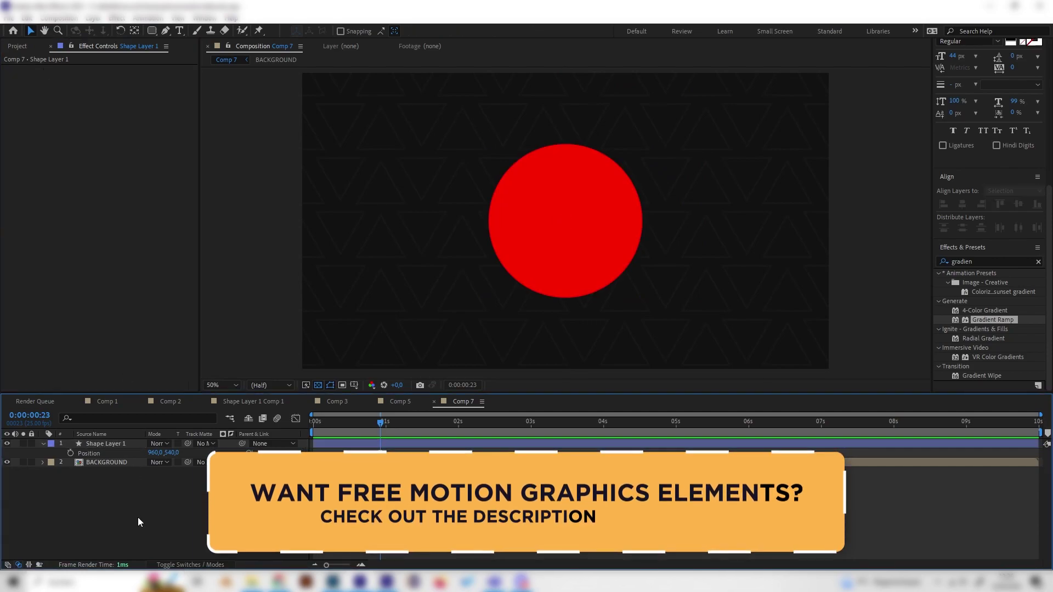
click(123, 446)
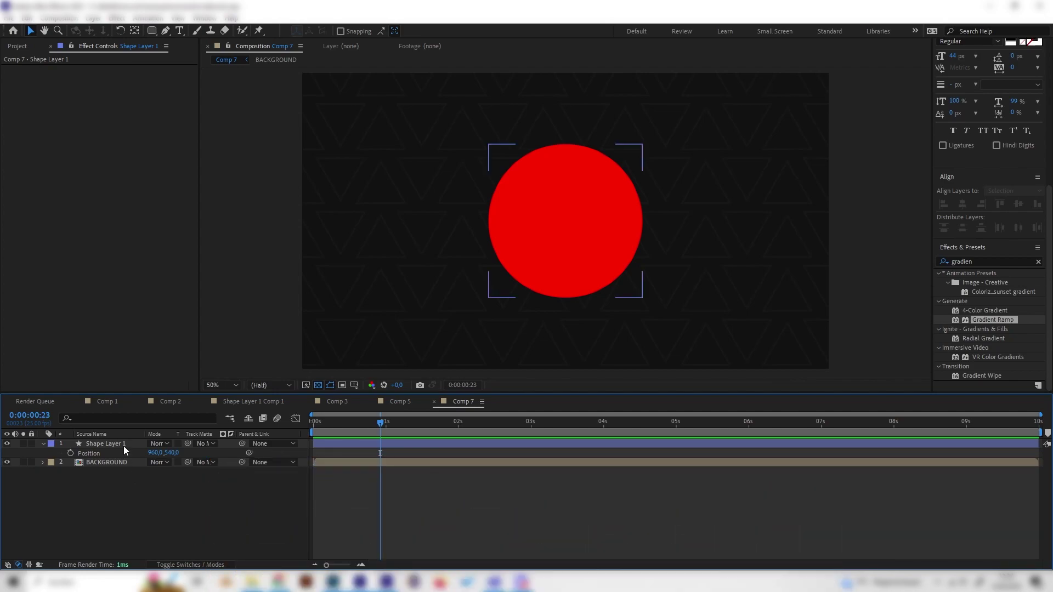
Apply a black-to-white Gradient Overlay layer style to Shape Layer 1 and expand its settings
right_click(120, 445)
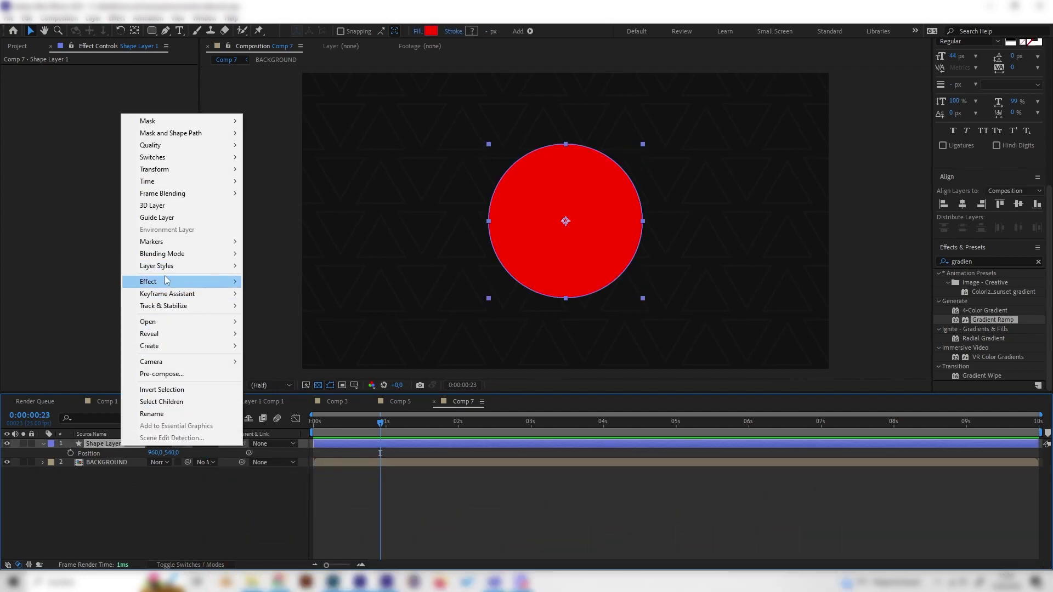
mouse_move(165, 267)
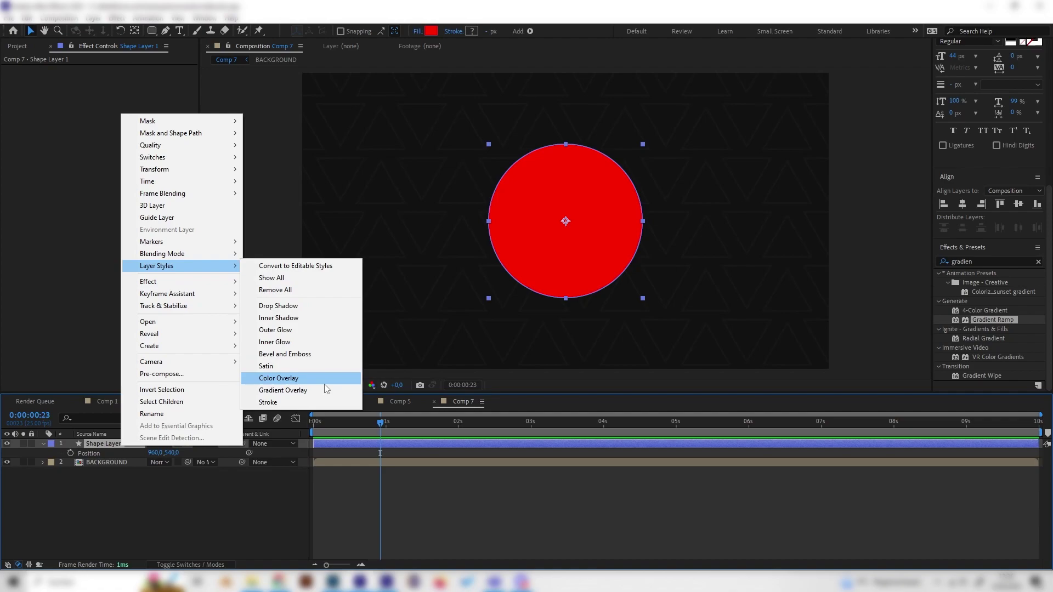
click(283, 391)
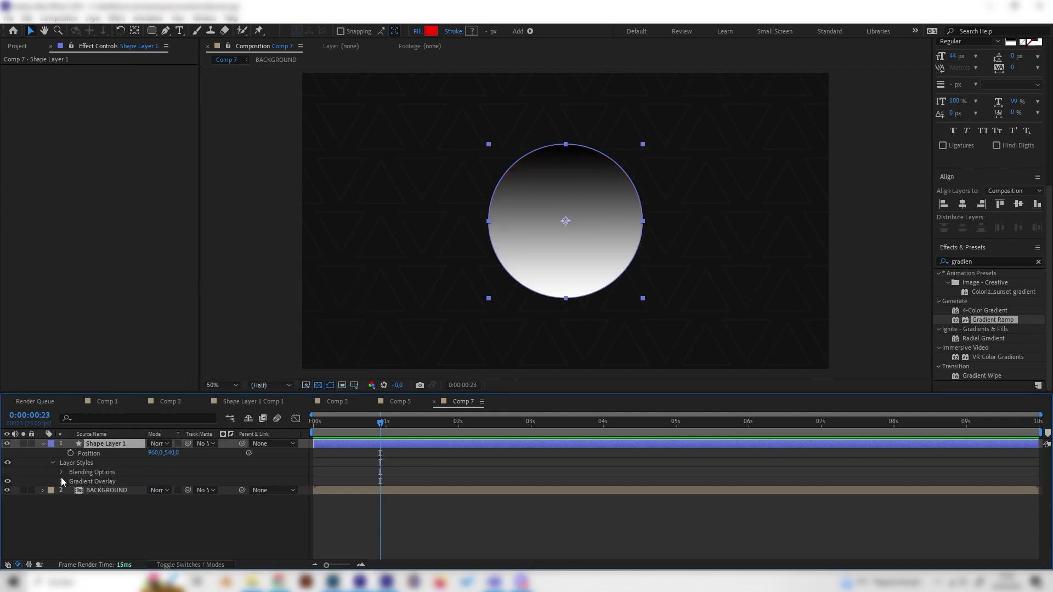
click(72, 509)
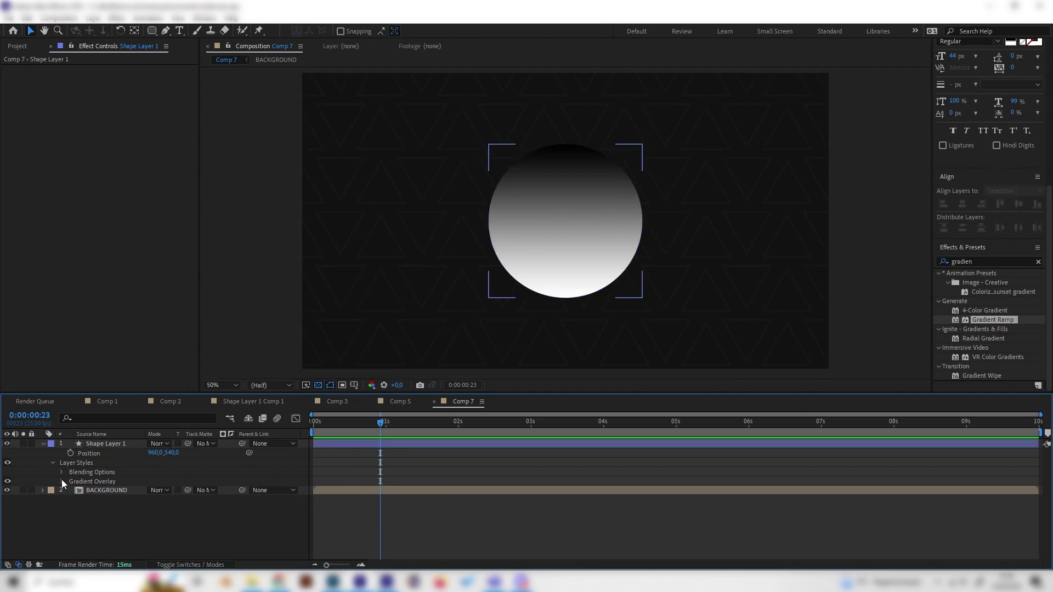
click(60, 481)
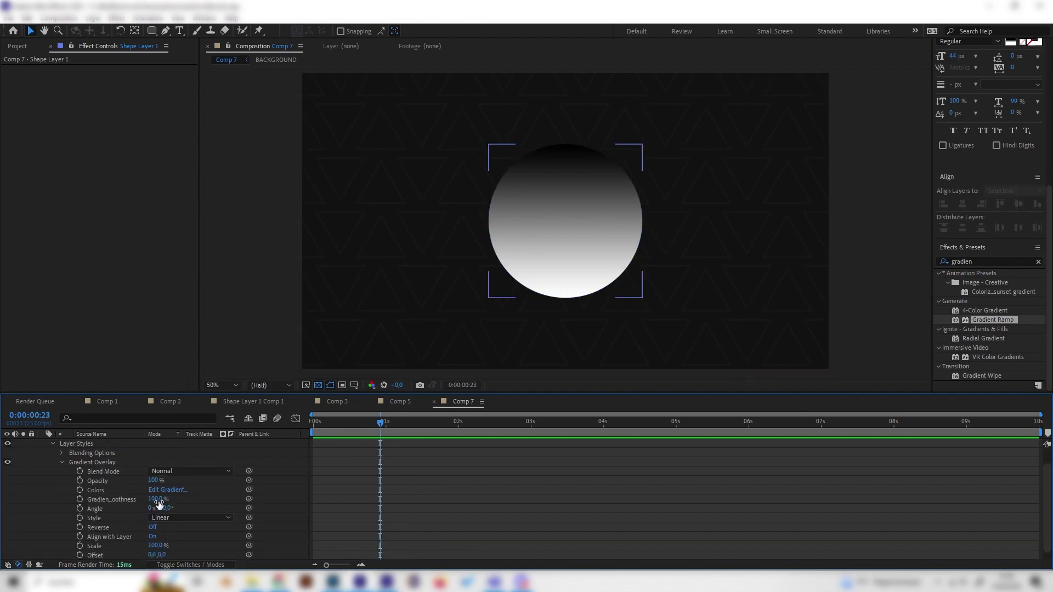
click(131, 464)
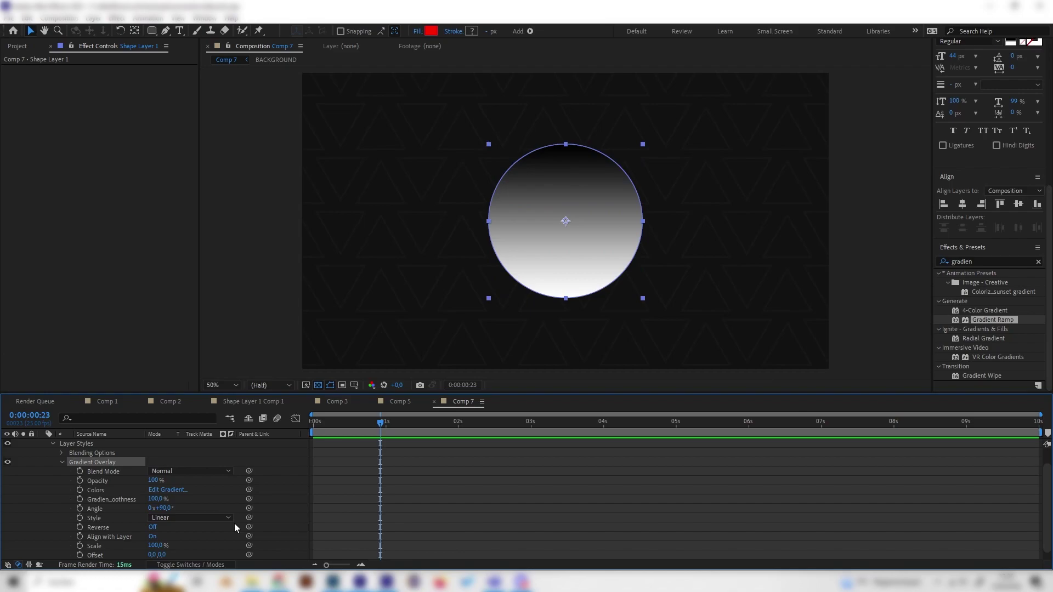
key(alt+Tab)
Browse all uiGradients and open Brady Brady Fun Fun (#00c3ff to #ffff1c)
click(75, 102)
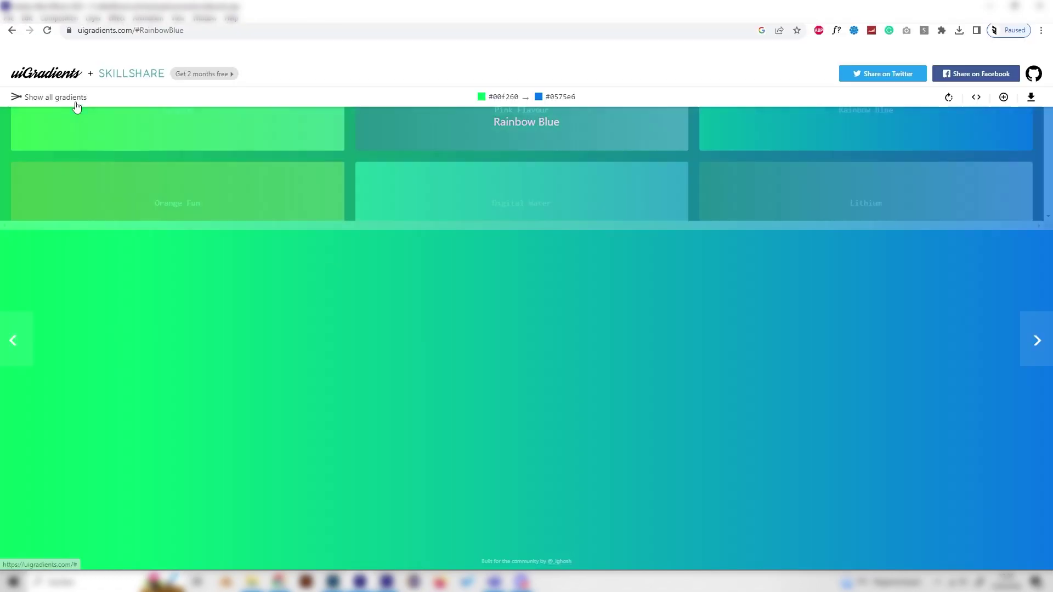
scroll(458, 400, down, 5)
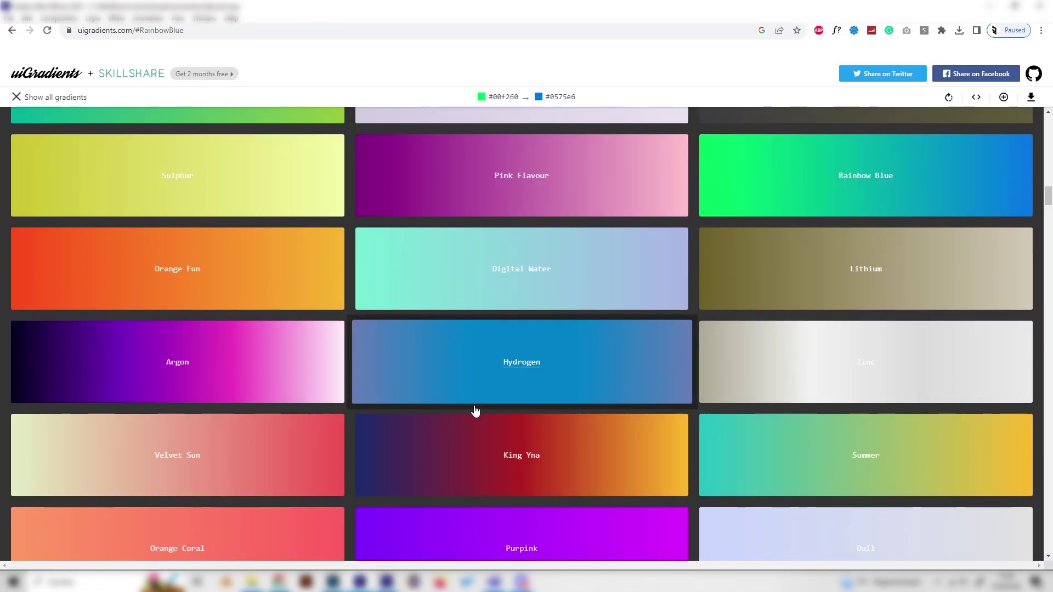
scroll(472, 411, down, 4)
scroll(488, 420, up, 4)
scroll(516, 437, up, 10)
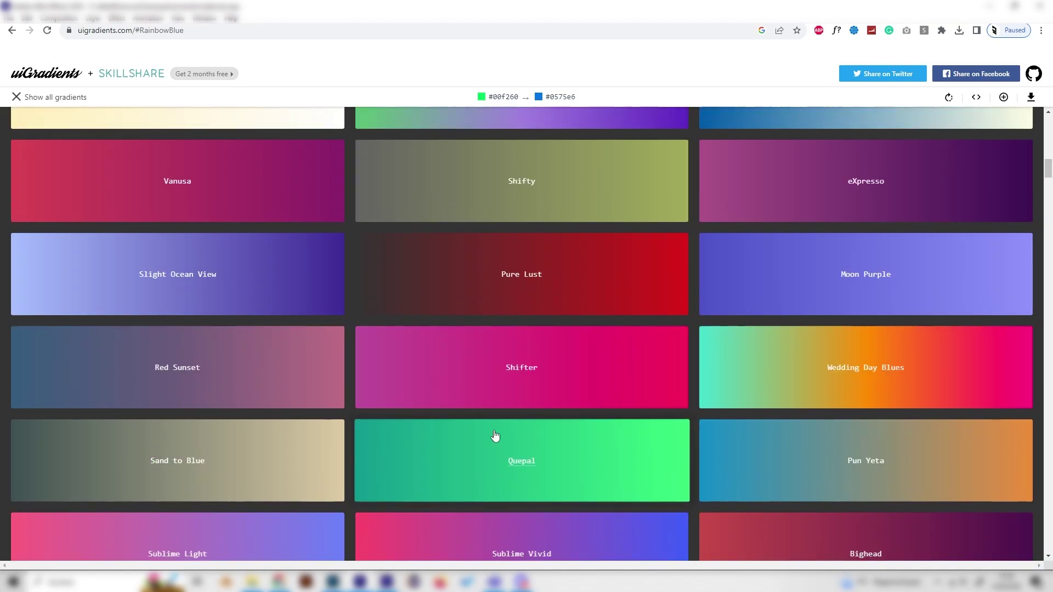
scroll(477, 405, up, 4)
scroll(324, 348, up, 3)
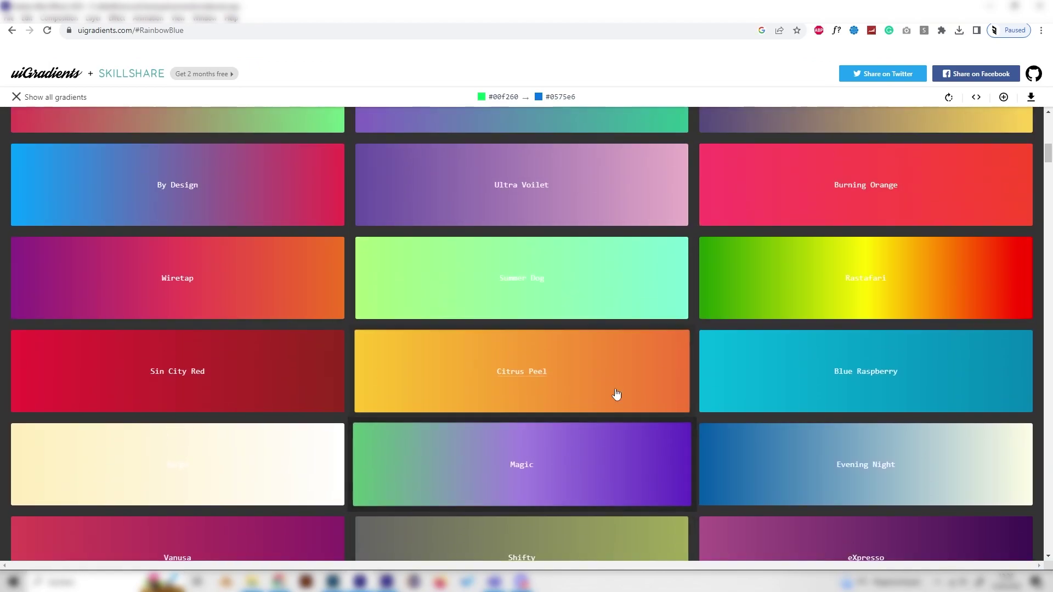
scroll(489, 410, down, 6)
scroll(552, 437, down, 5)
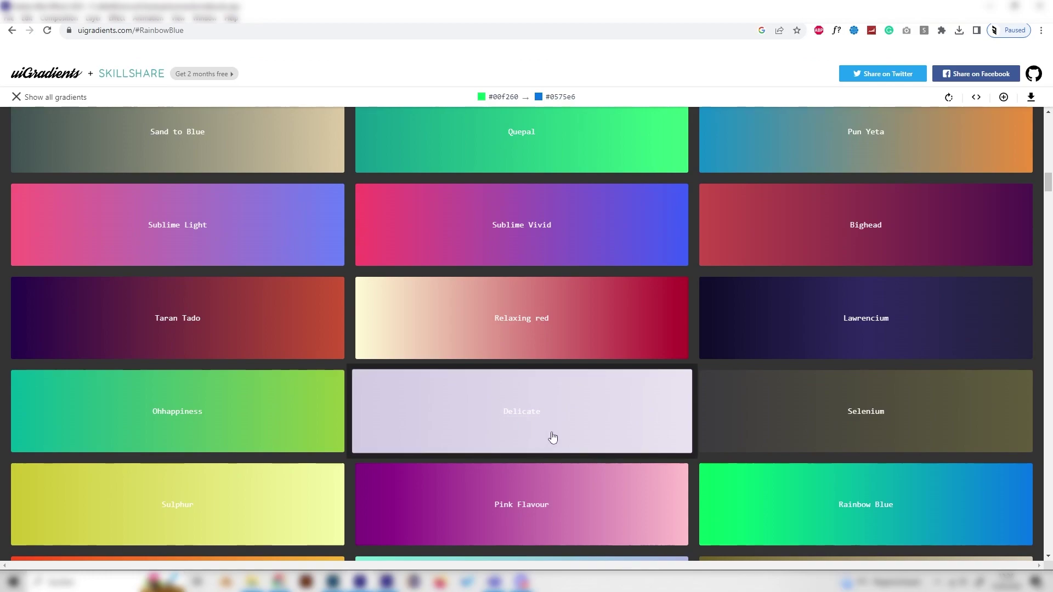
scroll(553, 437, up, 4)
scroll(381, 445, down, 6)
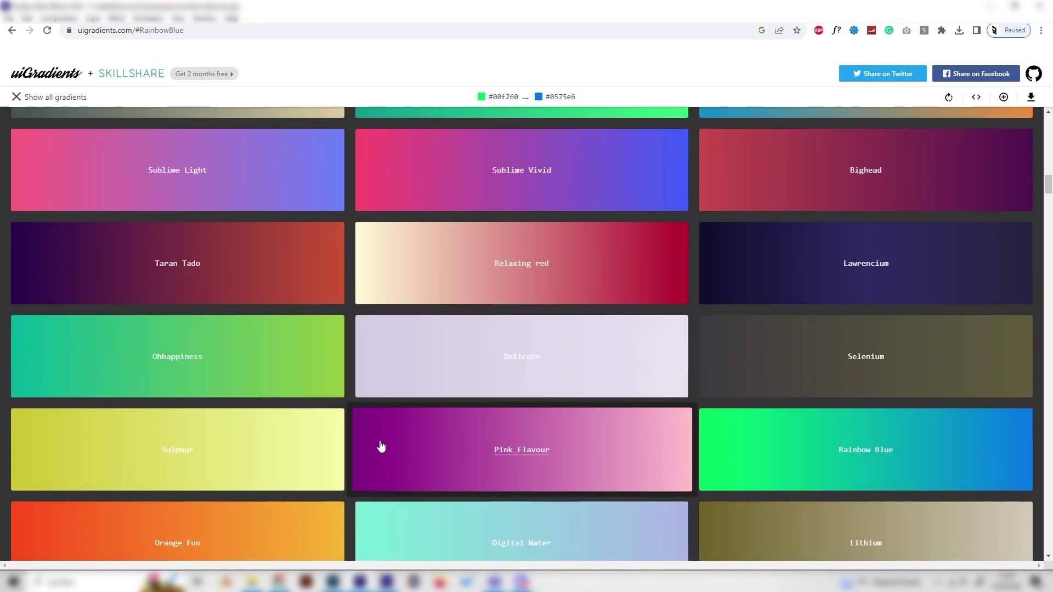
scroll(380, 437, up, 8)
scroll(381, 437, down, 5)
scroll(327, 403, up, 15)
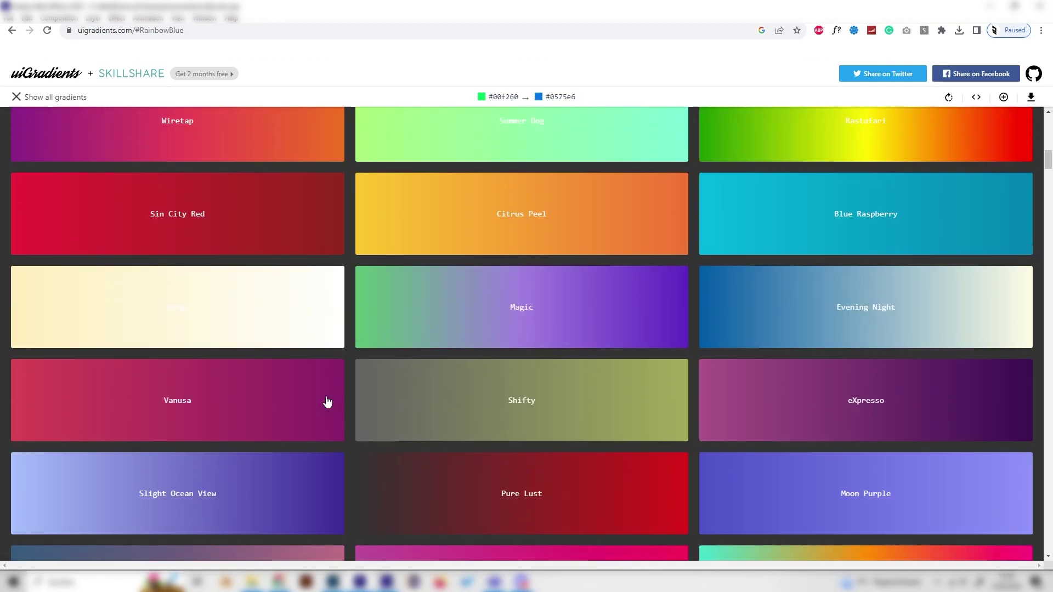
scroll(370, 403, down, 20)
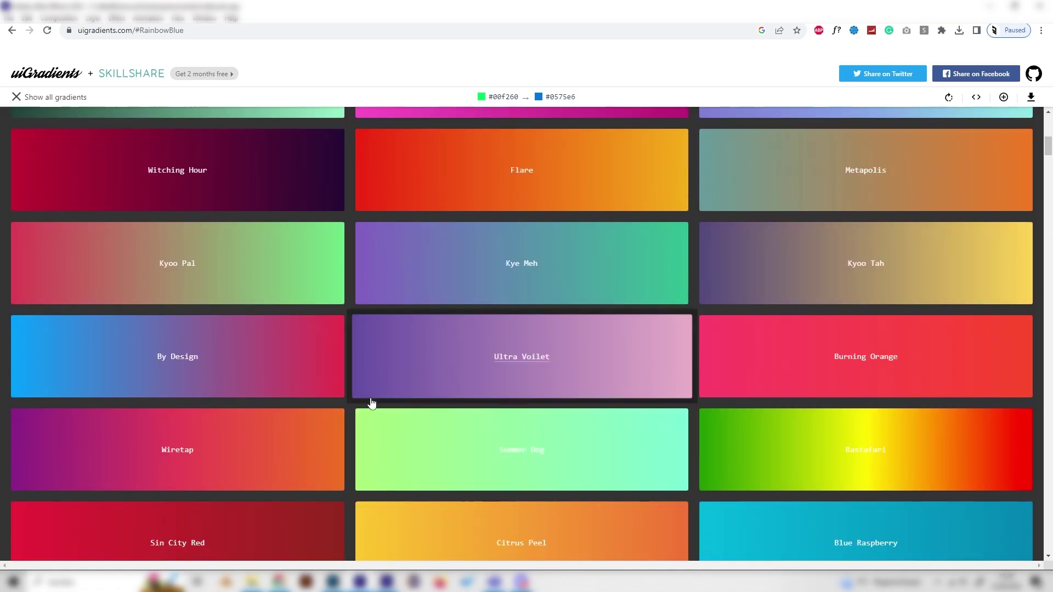
scroll(491, 379, down, 18)
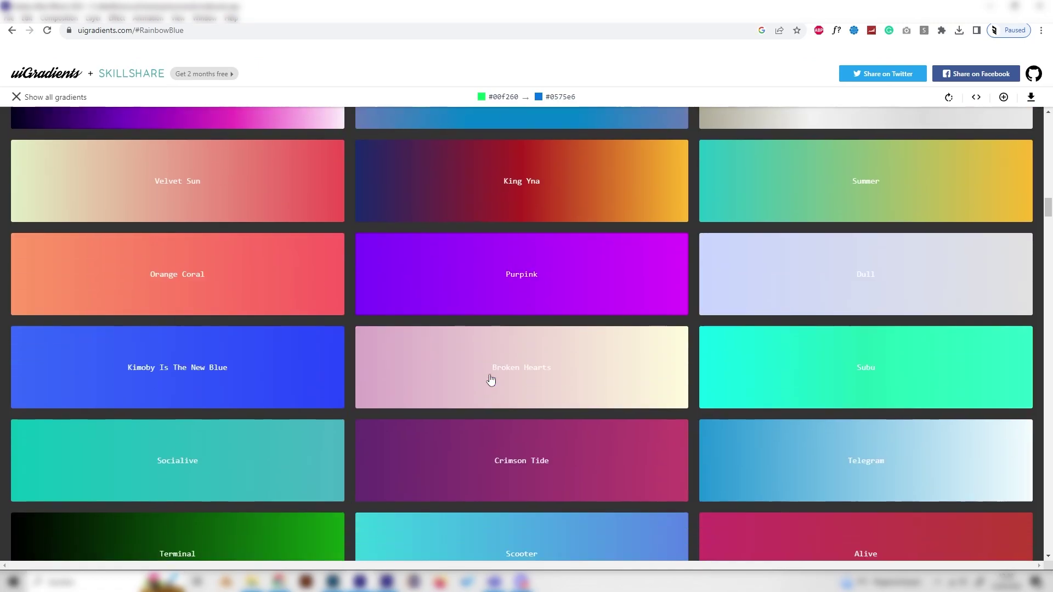
scroll(491, 379, down, 15)
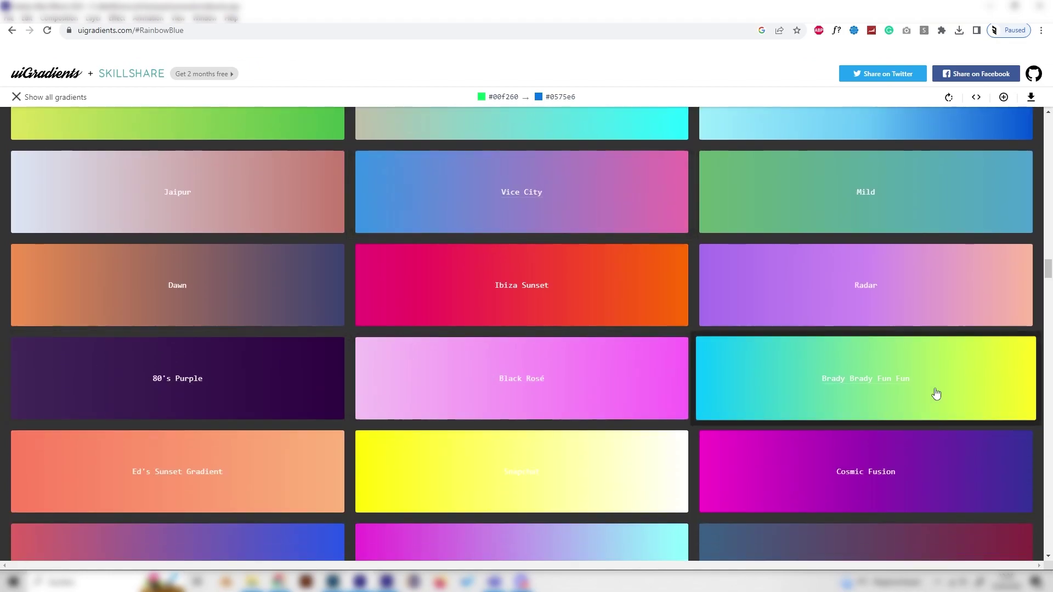
click(860, 374)
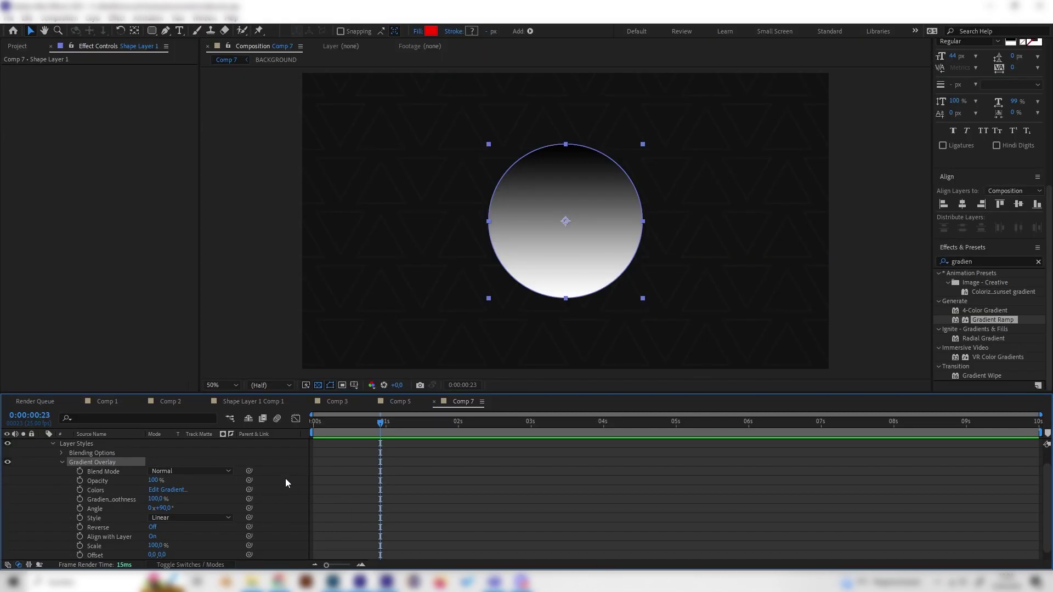
Set the Gradient Overlay's first colour stop to cyan #00C3FF
click(186, 492)
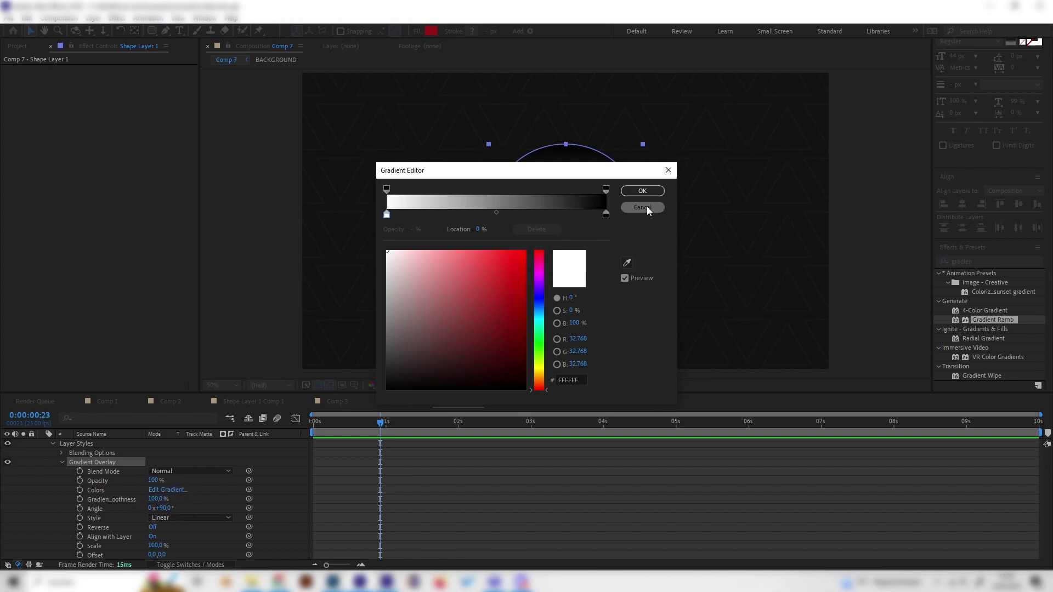
click(642, 207)
click(177, 490)
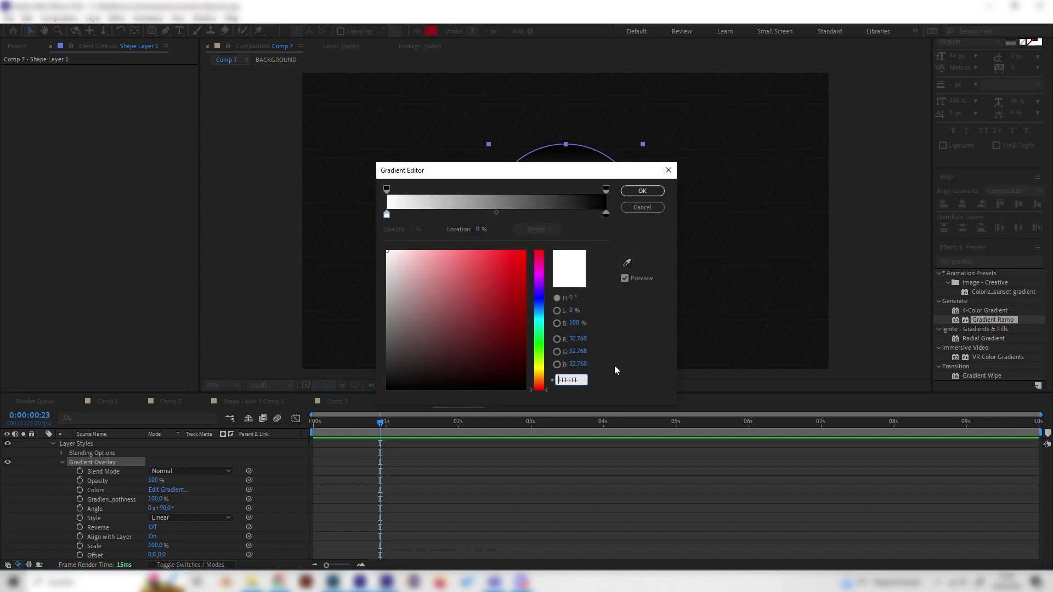
text(00C3FF)
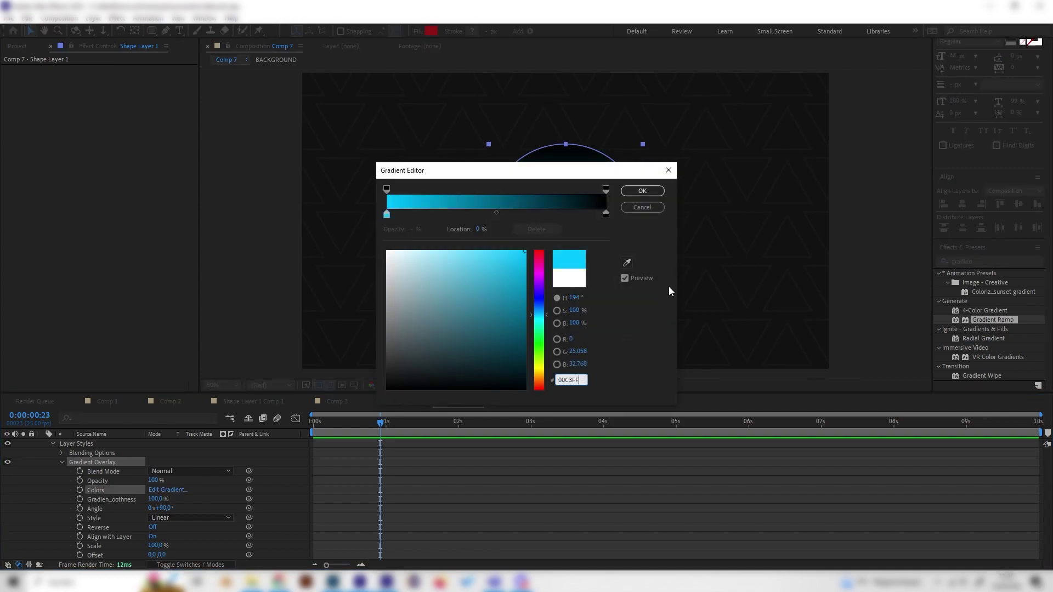
click(643, 191)
Copy #ffff1c from uiGradients and set the gradient's end stop to yellow FFFF1C
key(alt+Tab)
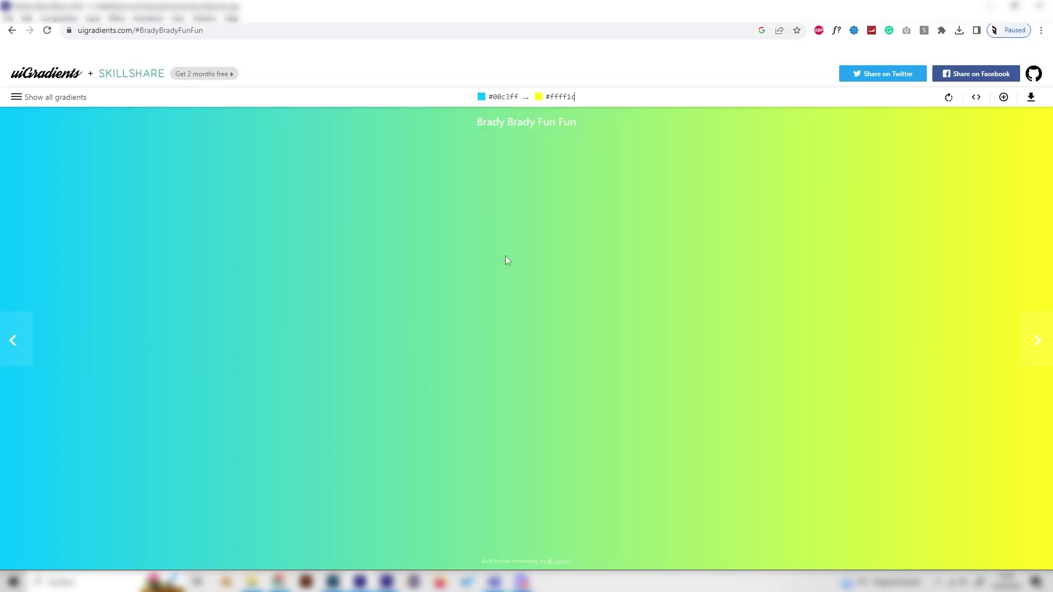
click(567, 100)
key(alt+Tab)
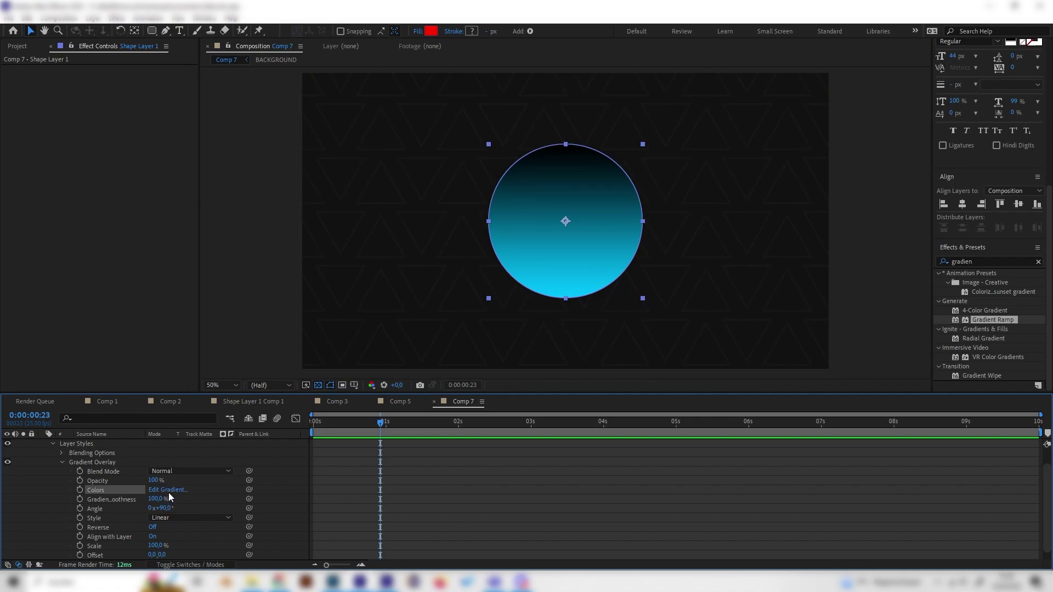
click(169, 493)
click(606, 215)
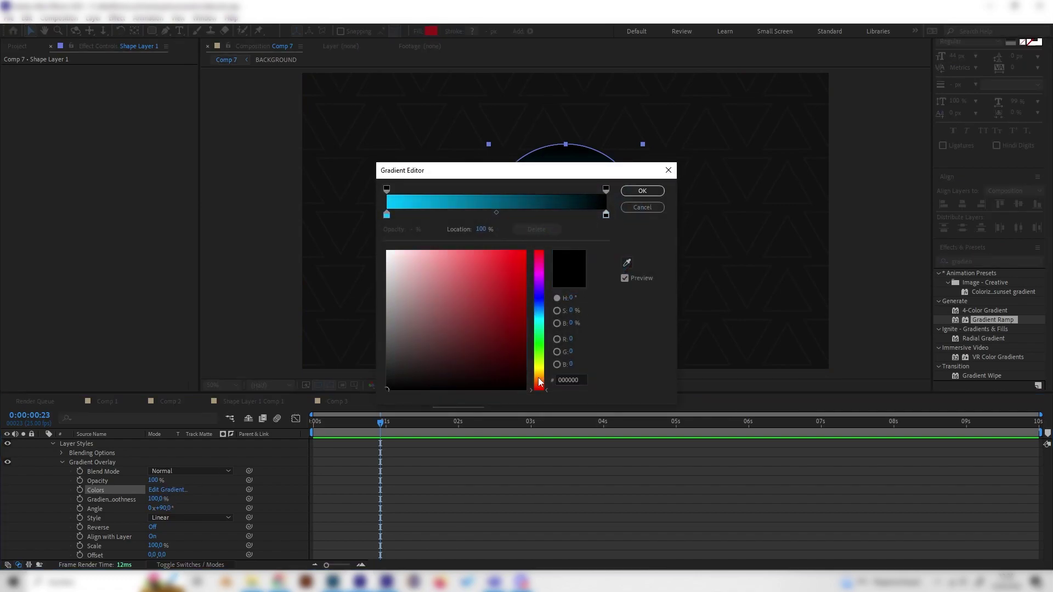
click(578, 380)
text(FFFF1C)
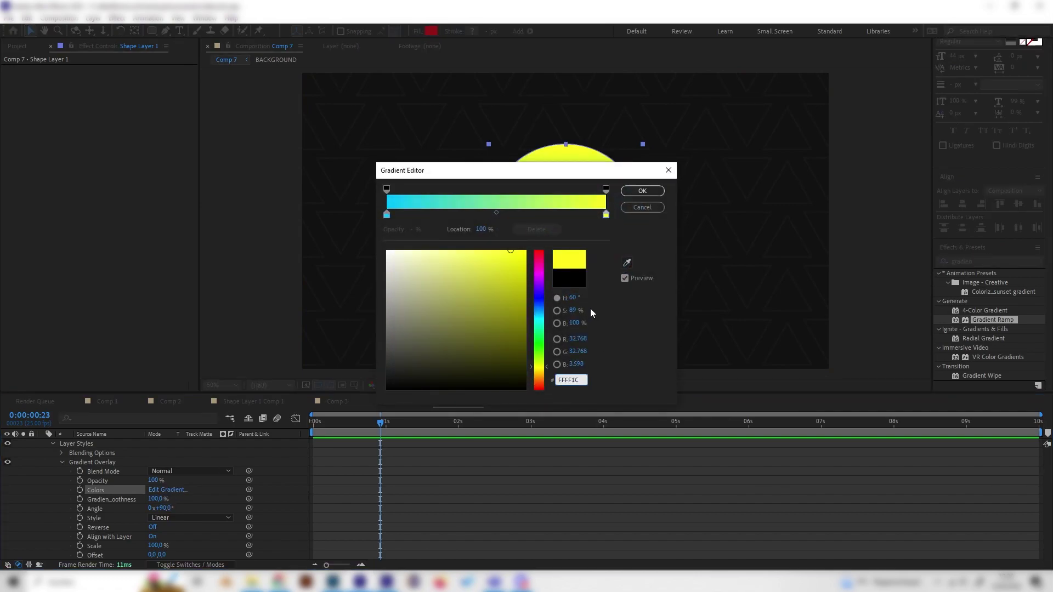
click(642, 195)
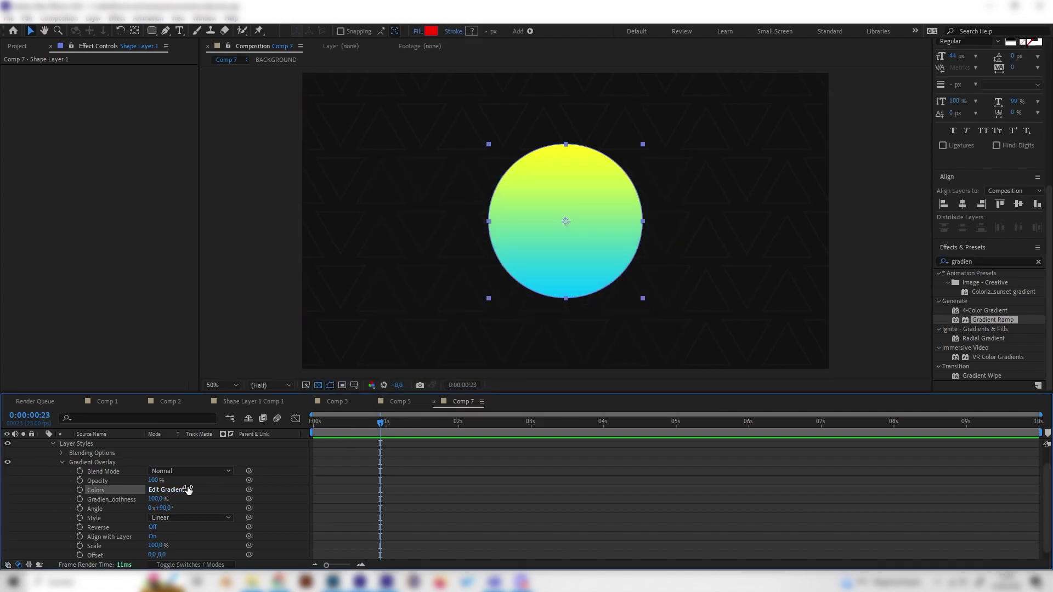
Recheck the cyan-to-yellow gradient against the uiGradients grid and confirm it
click(165, 490)
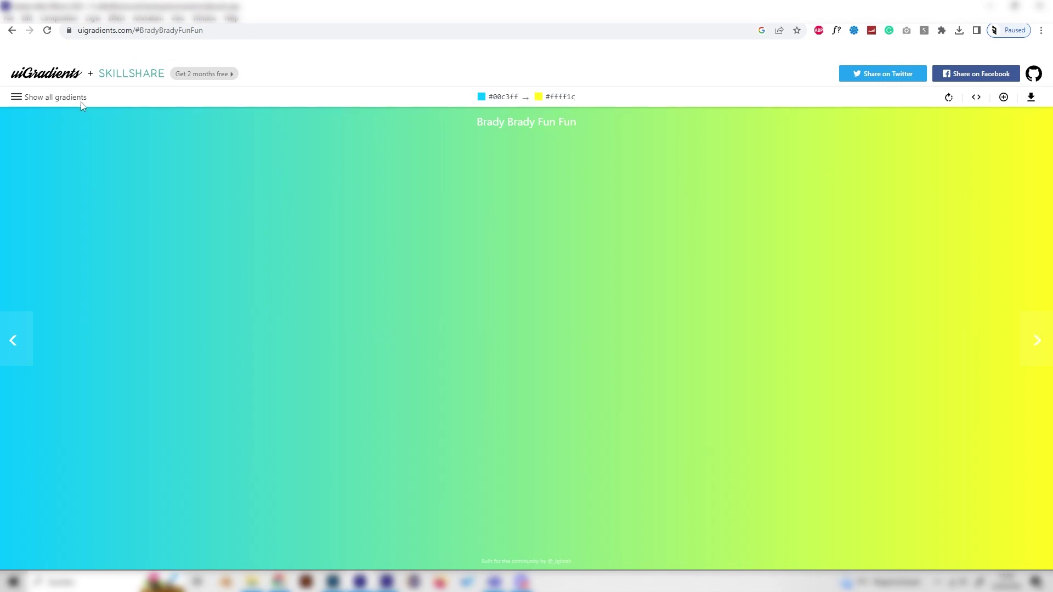
click(55, 97)
scroll(384, 307, down, 8)
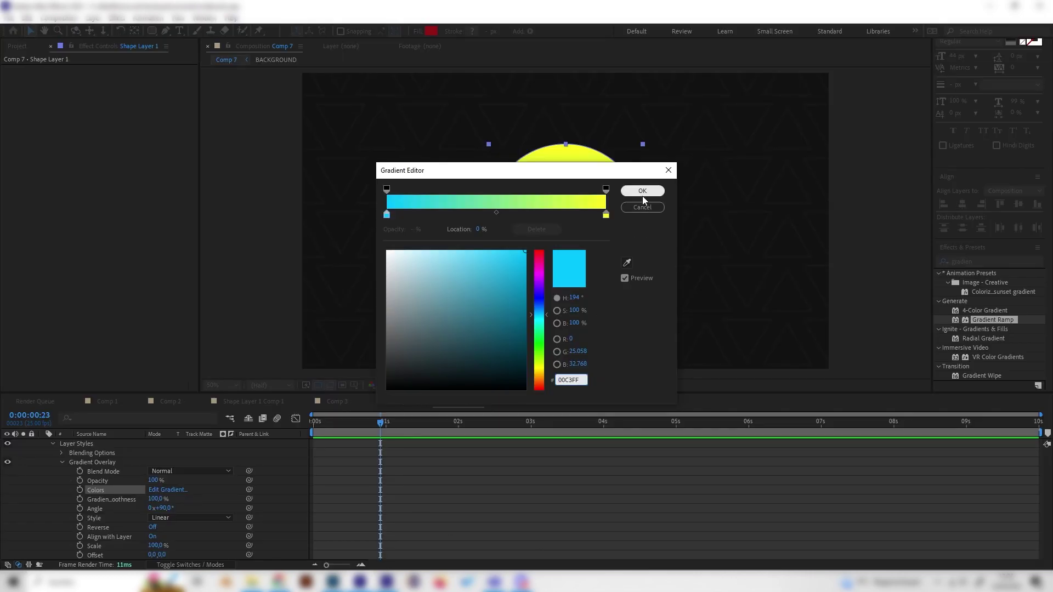
click(642, 192)
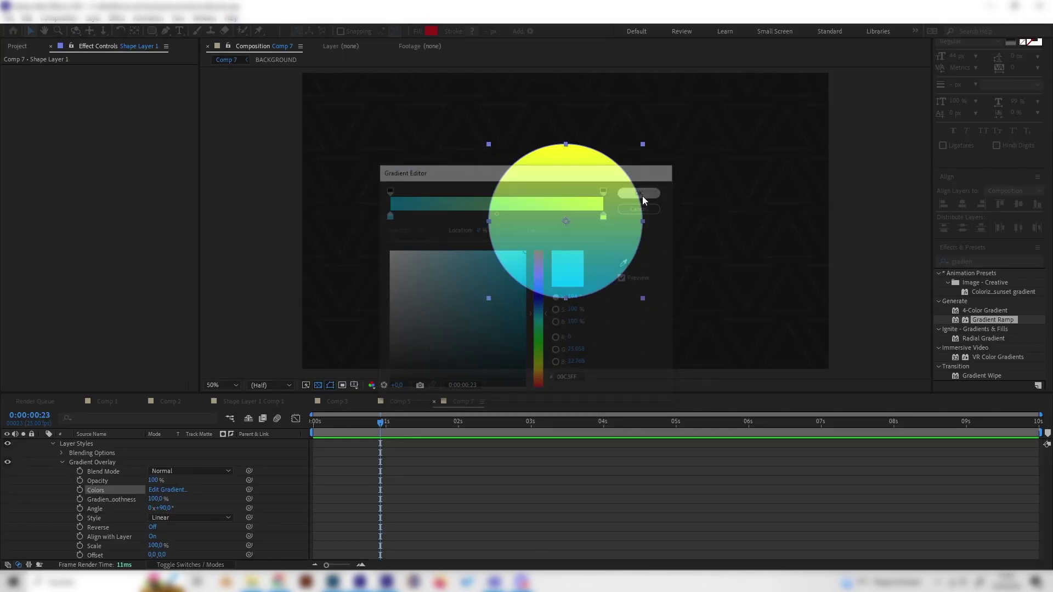
Set the Gradient Overlay angle to 0°, then to 45°
drag(390, 425, 423, 434)
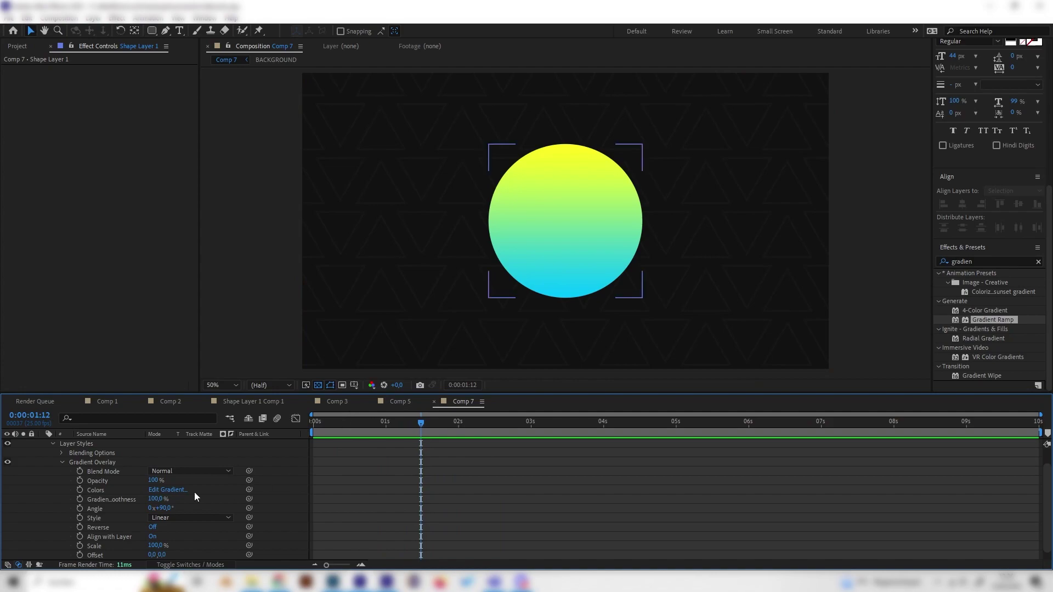
click(163, 508)
text(0)
key(Return)
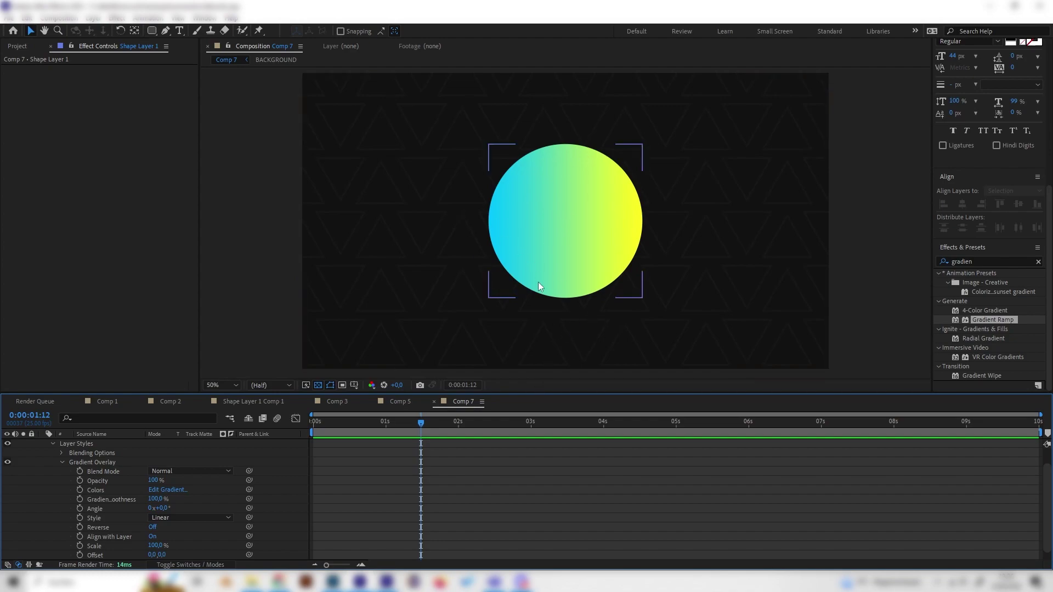
click(160, 509)
text(45)
key(Return)
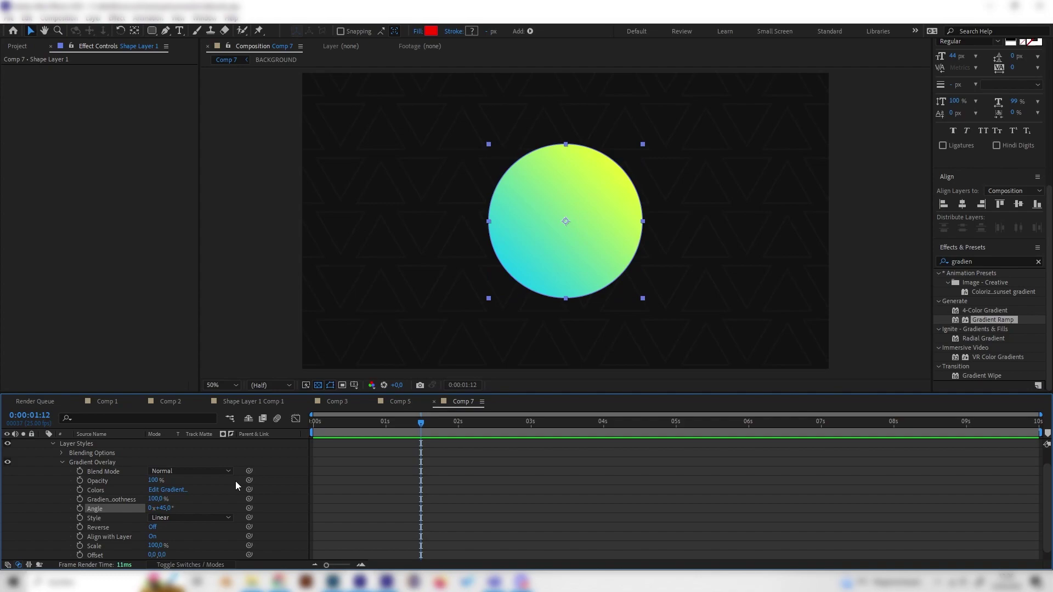
Scrub to 3 seconds to check the diagonal blend and collapse the Gradient Overlay group
click(235, 481)
drag(433, 423, 531, 424)
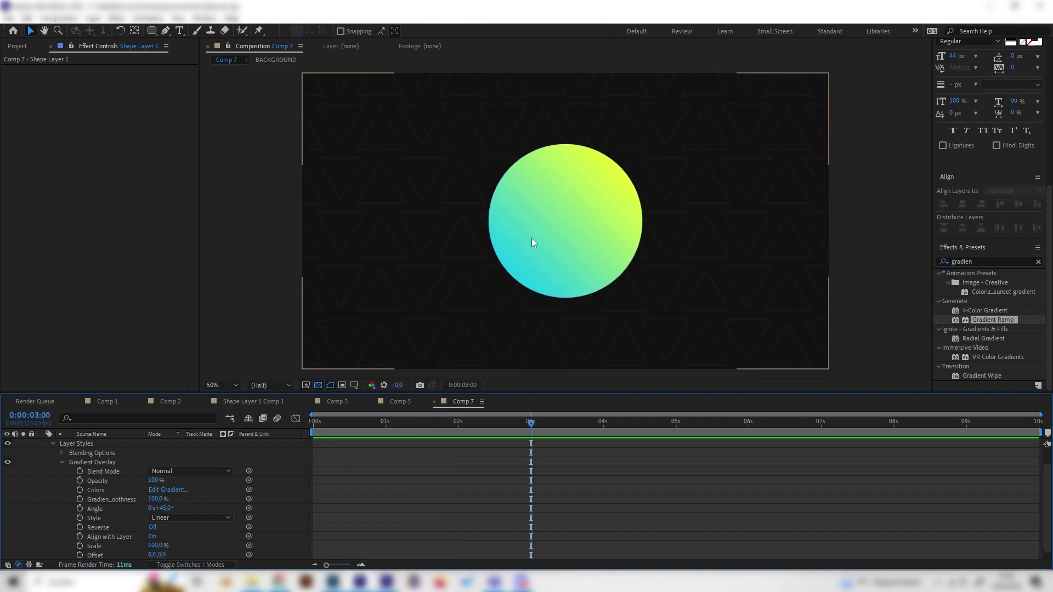
click(103, 462)
scroll(99, 477, up, 2)
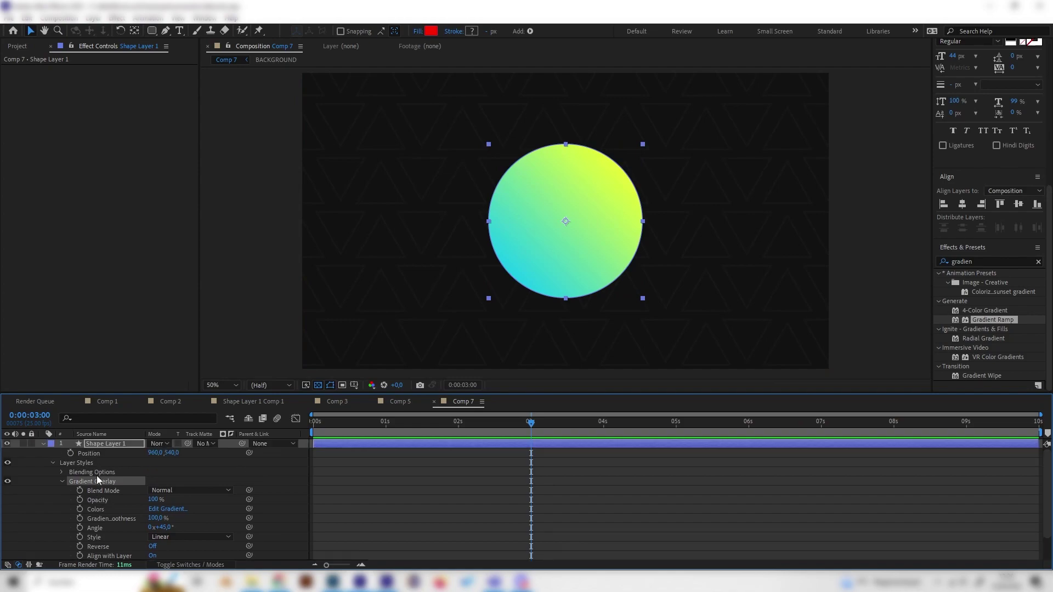
click(62, 481)
click(126, 444)
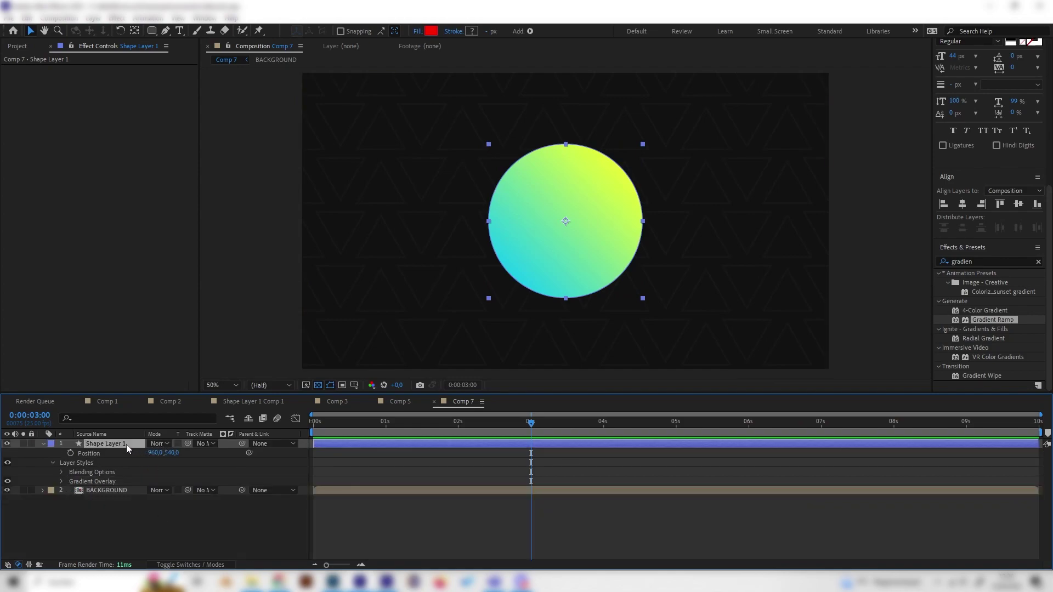
Add a Bevel and Emboss style to the circle and enlarge its size to 57
right_click(126, 444)
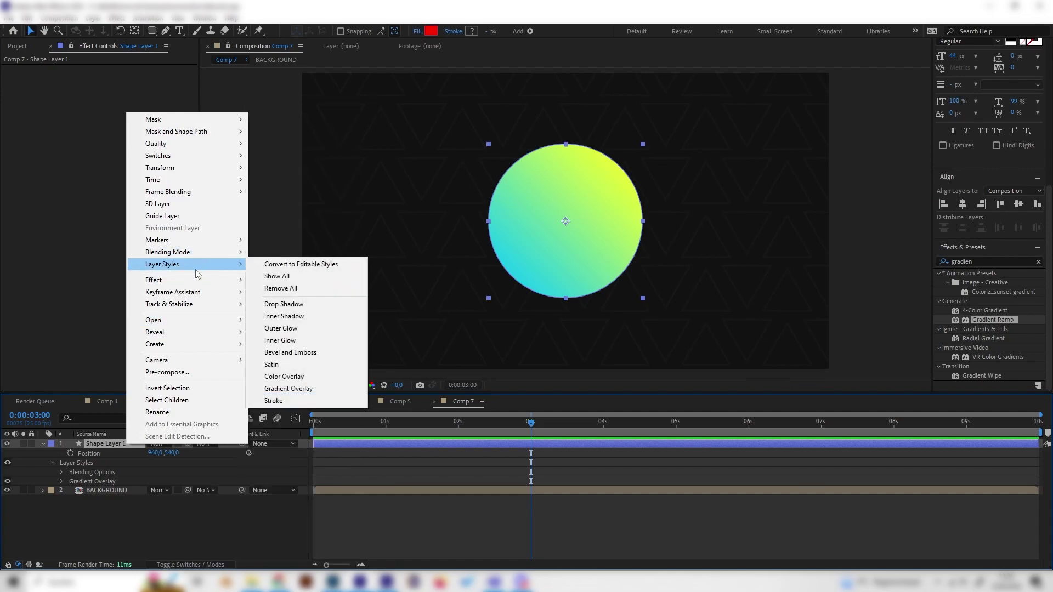
mouse_move(193, 265)
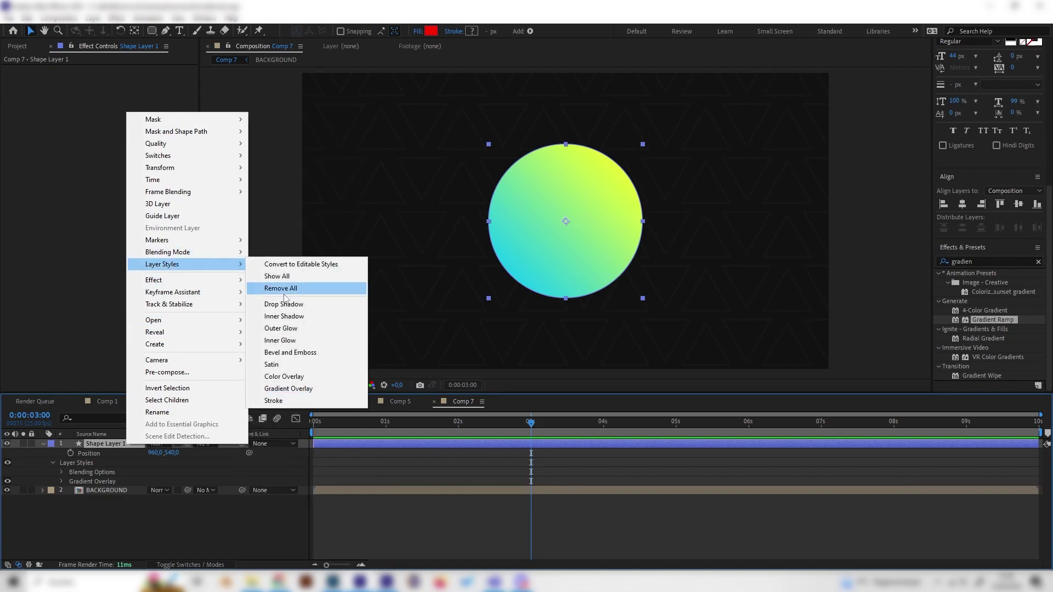
click(299, 353)
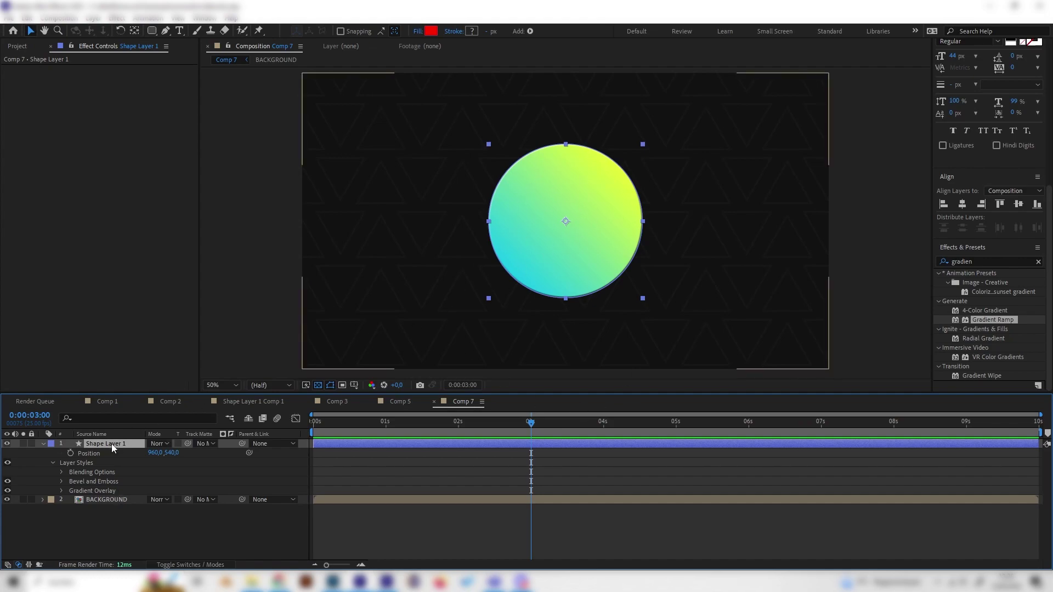
click(62, 481)
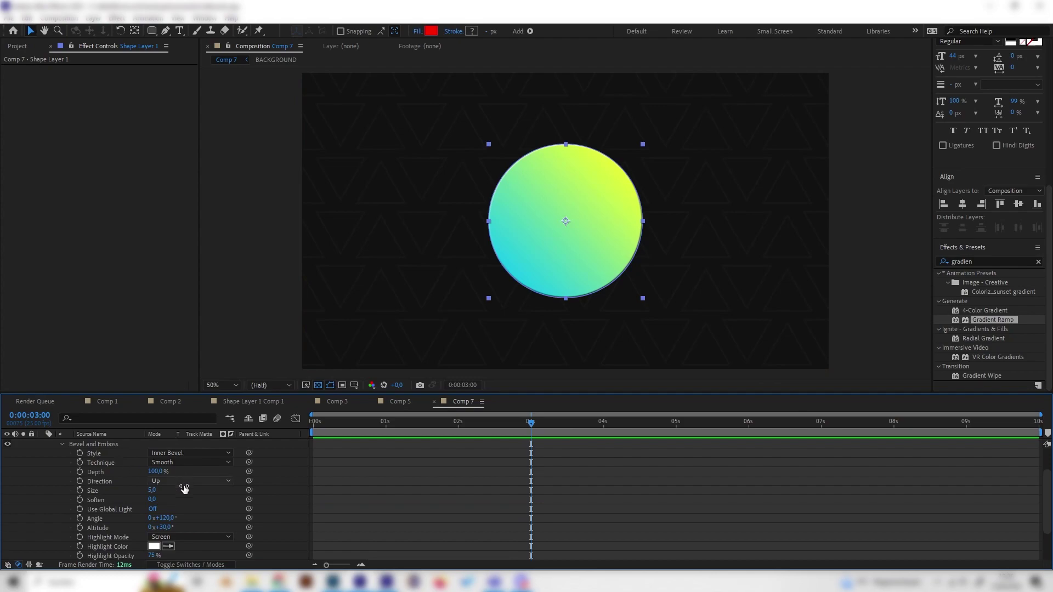
drag(152, 494, 168, 489)
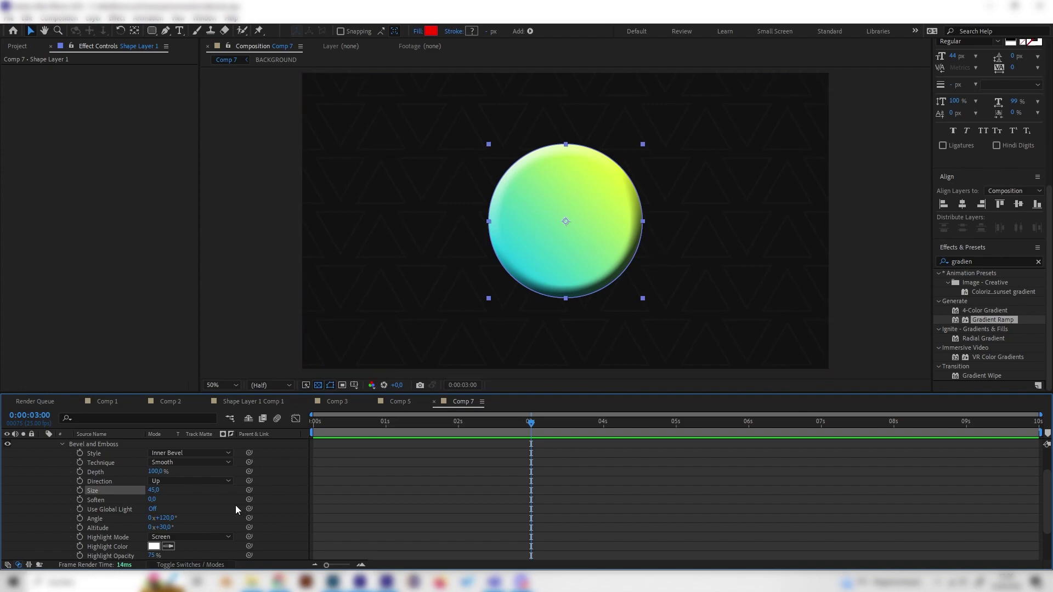
click(193, 505)
mouse_move(154, 496)
mouse_down()
mouse_move(170, 497)
mouse_move(158, 497)
mouse_up()
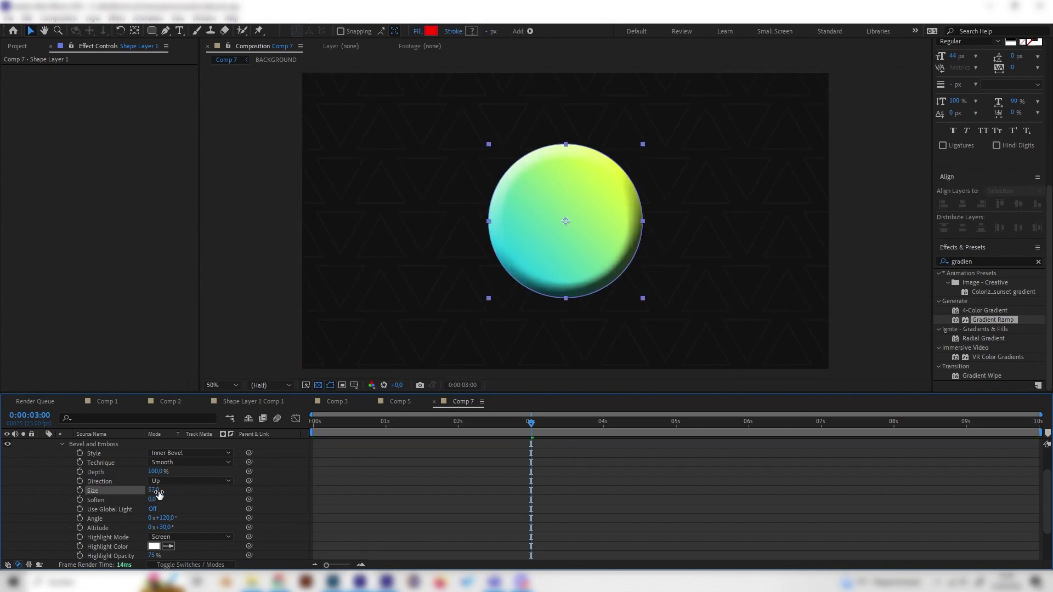
Set the bevel's Shadow Opacity to 20%, then lower it to 15%
scroll(183, 508, down, 1)
scroll(188, 510, down, 1)
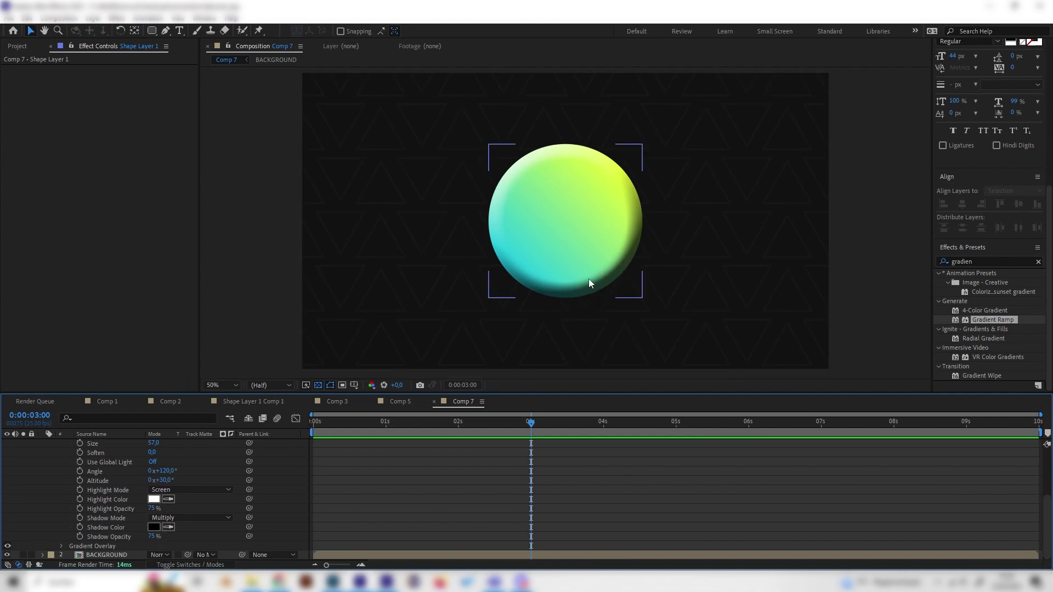
click(155, 537)
text(20)
key(Return)
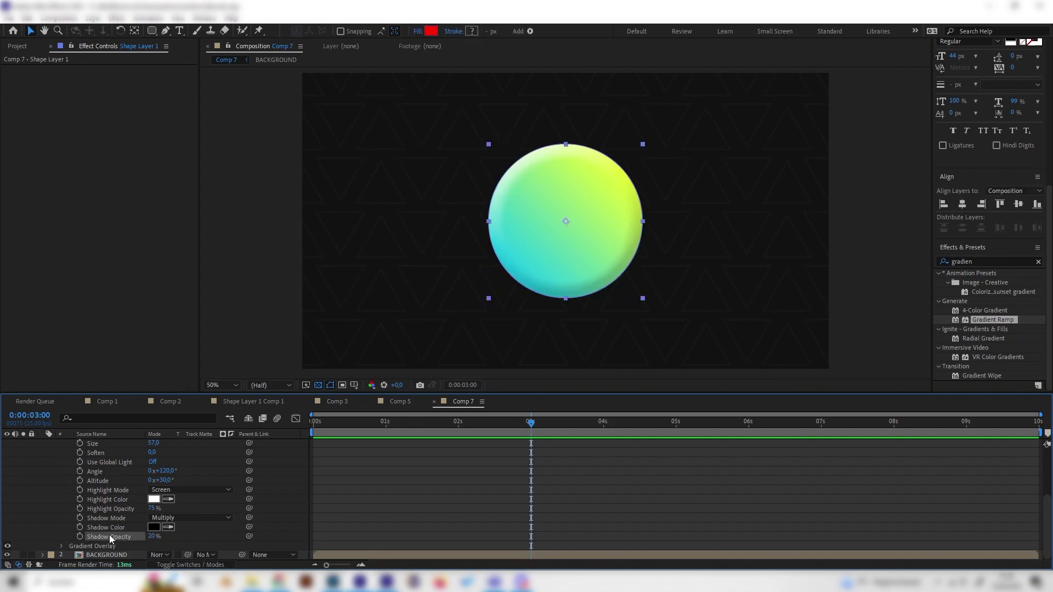
click(155, 537)
text(15)
key(Return)
click(235, 521)
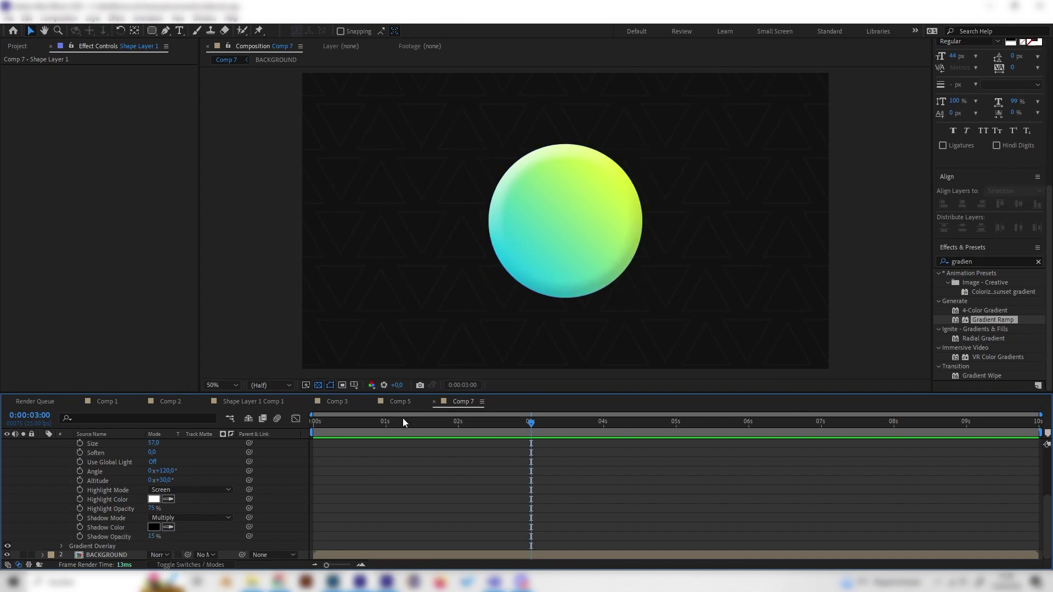
Set the bevel's Highlight Opacity to 85%
scroll(175, 498, up, 3)
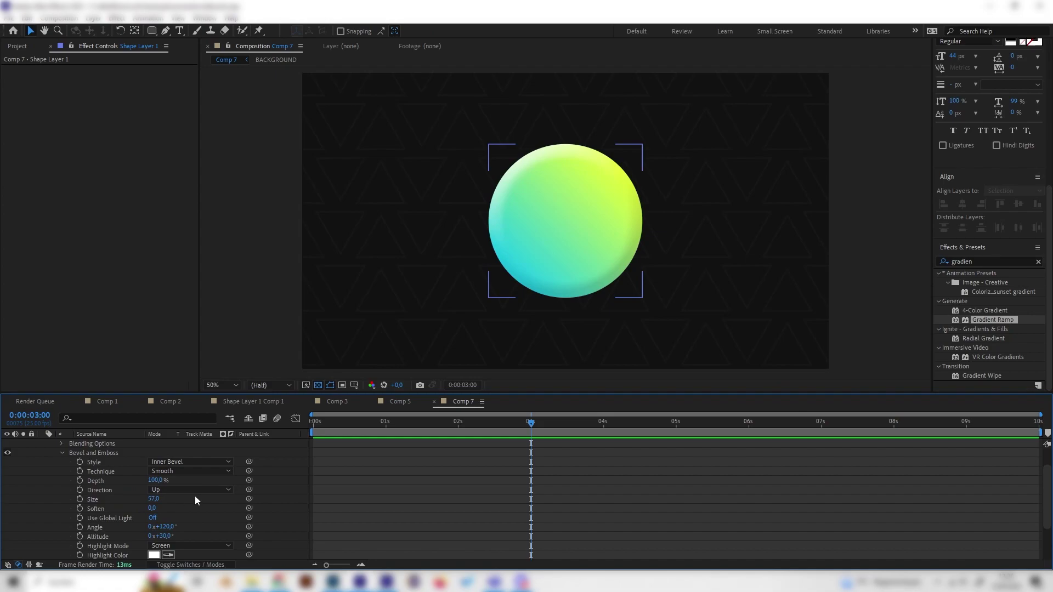
scroll(186, 510, down, 2)
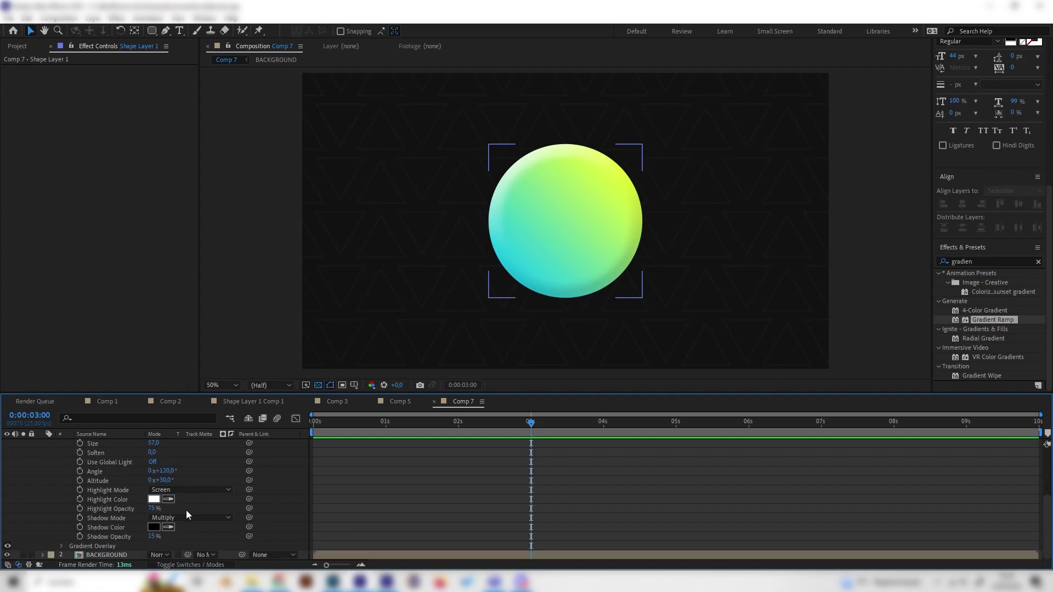
click(154, 510)
text(85)
key(Return)
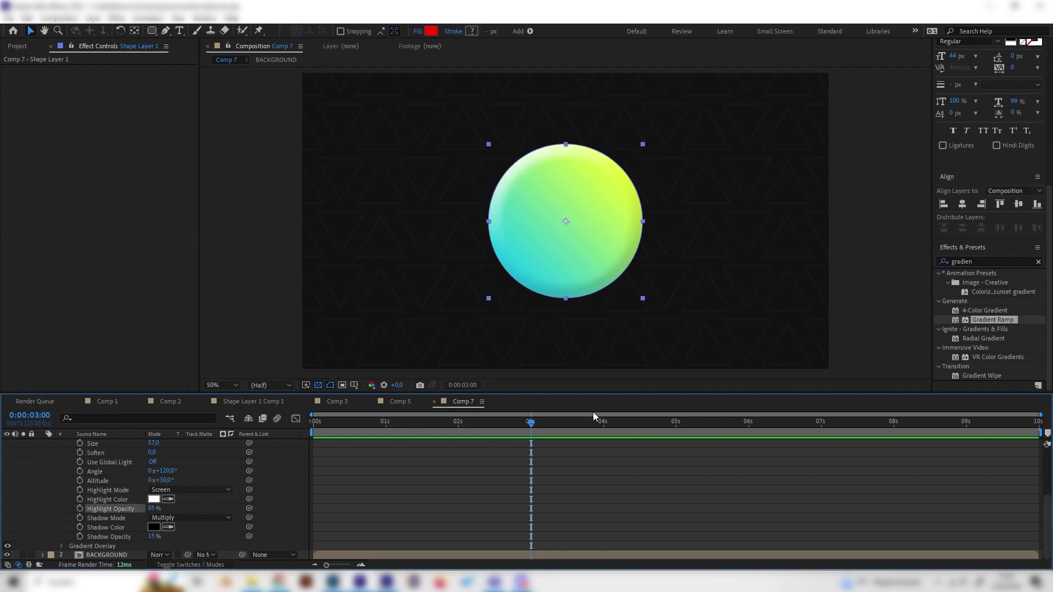
click(380, 505)
Zoom the preview in and out to judge the sphere, then collapse the Bevel and Emboss settings
key(comma)
key(period)
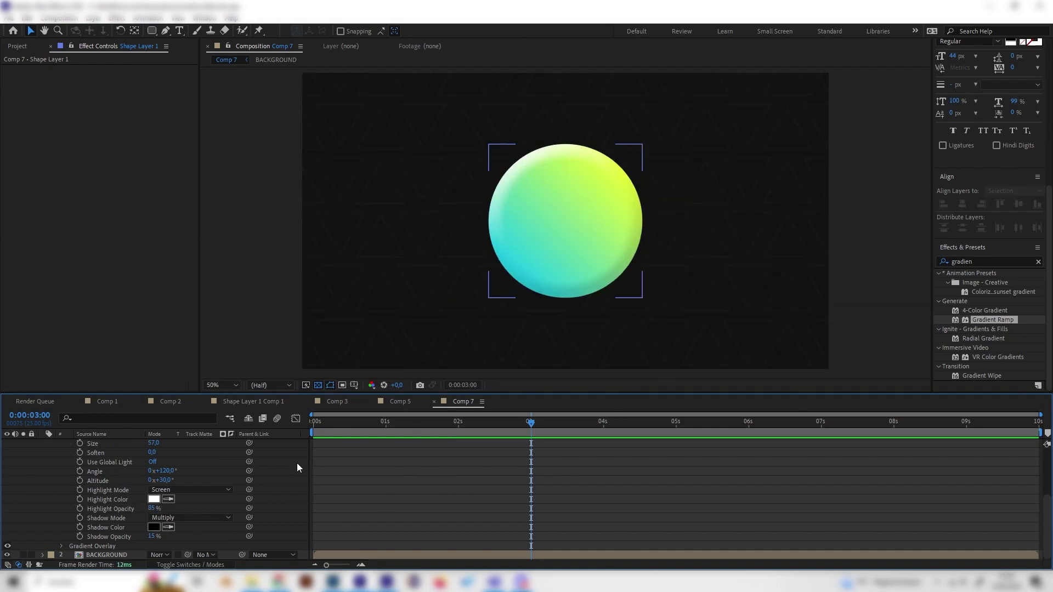
key(period)
key(comma)
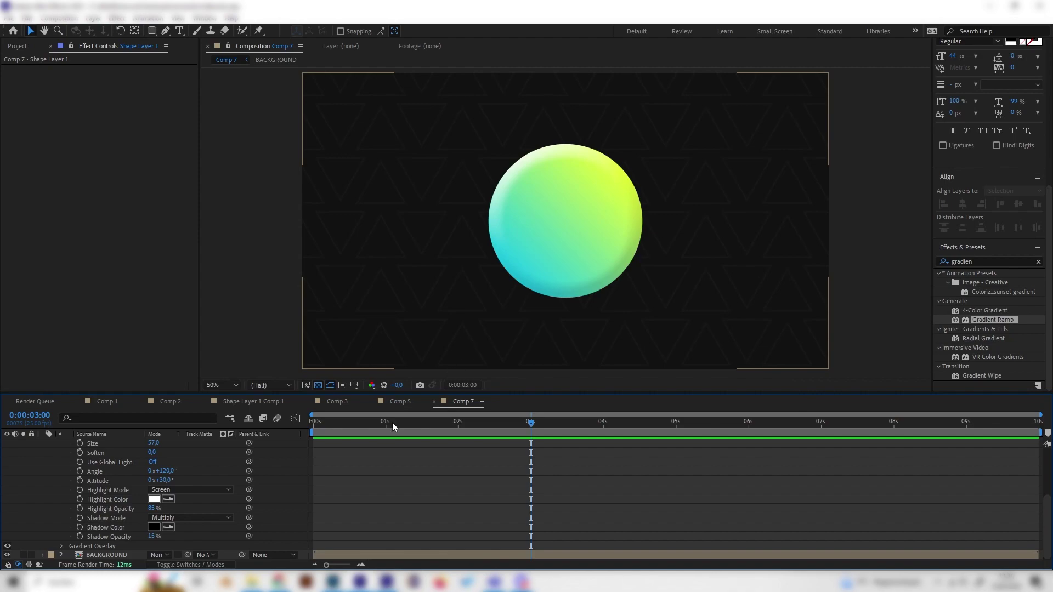
click(374, 422)
key(comma)
key(period)
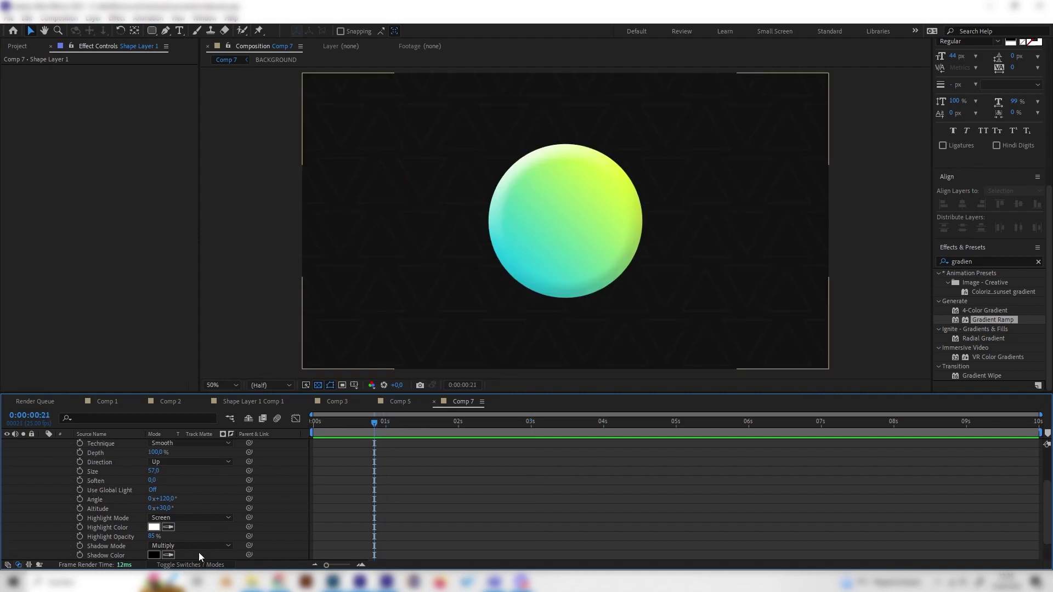
scroll(198, 551, up, 5)
click(199, 552)
click(61, 481)
click(114, 443)
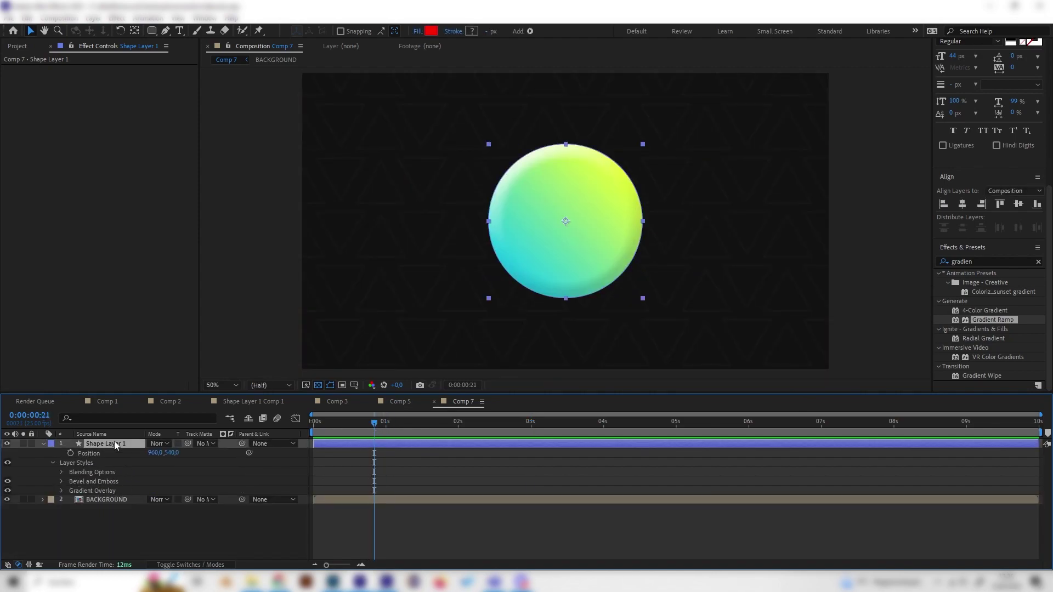
Add an Inner Glow layer style to the circle and reveal its settings
right_click(114, 442)
mouse_move(164, 263)
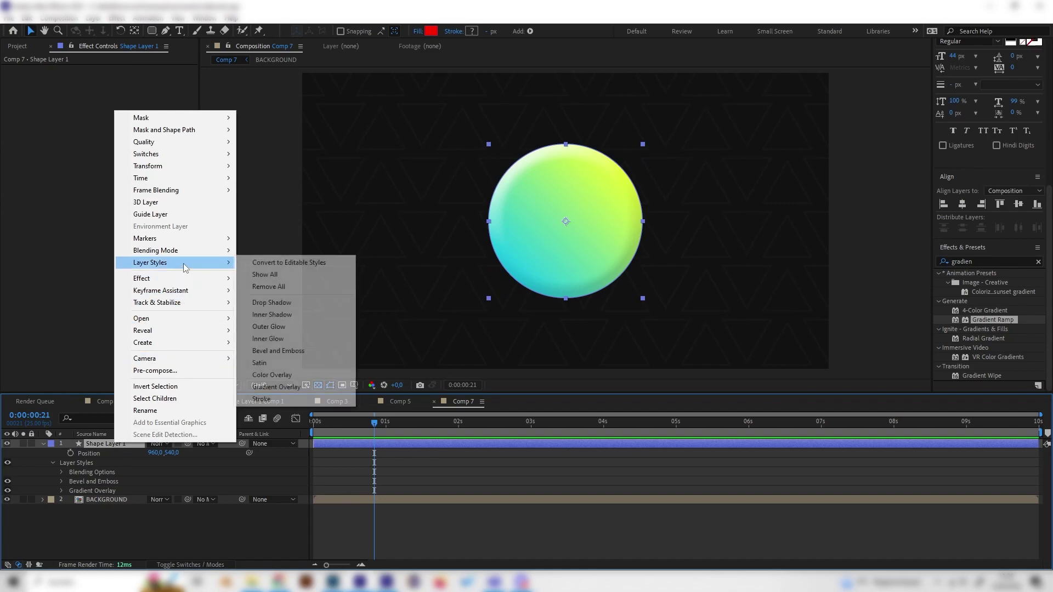
click(282, 341)
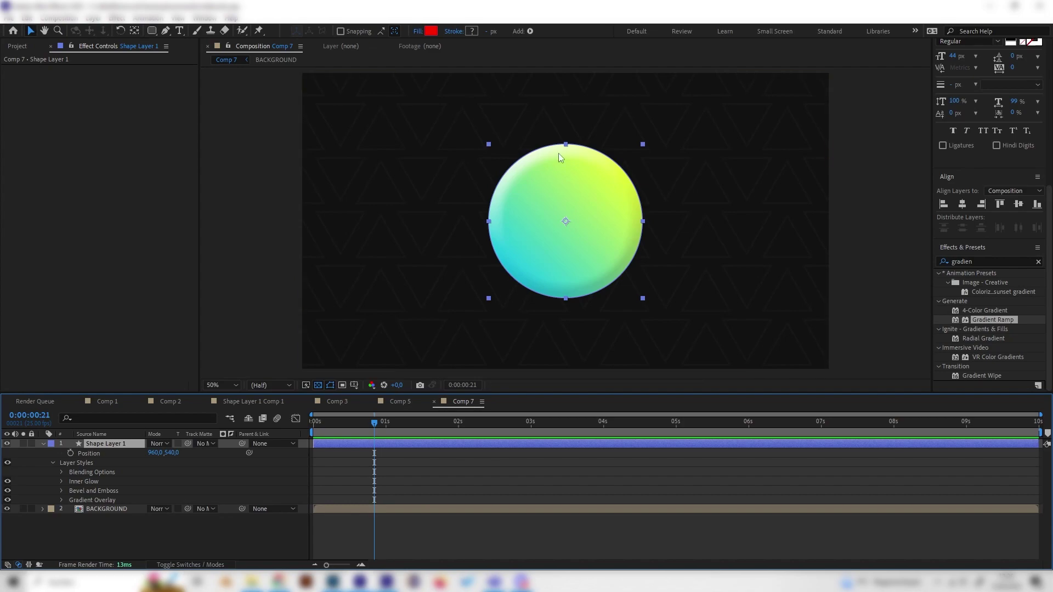
click(61, 481)
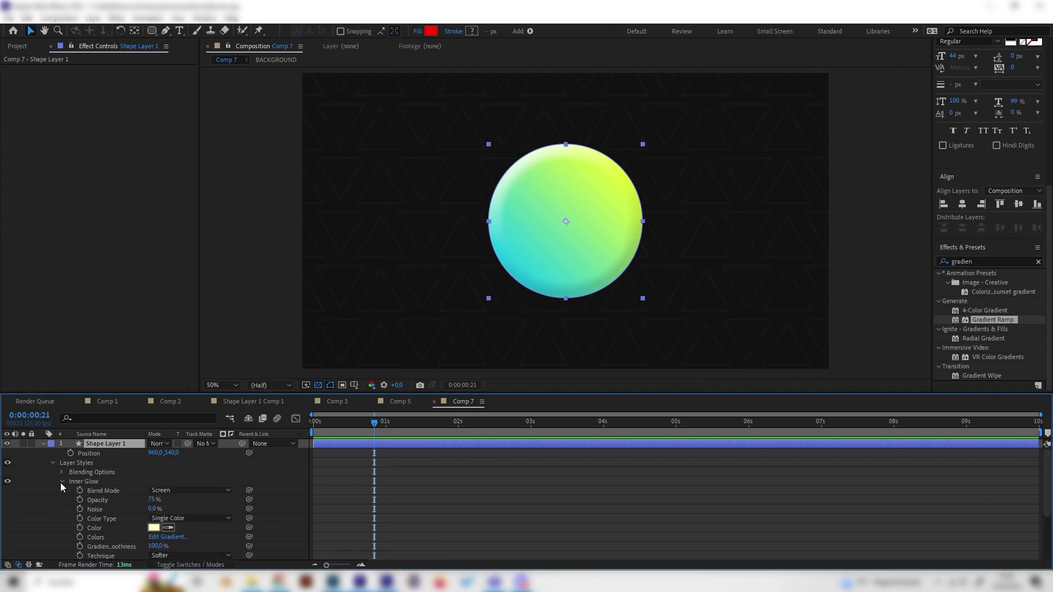
scroll(82, 483, down, 2)
Make the inner glow white and widen its size to 24
click(154, 490)
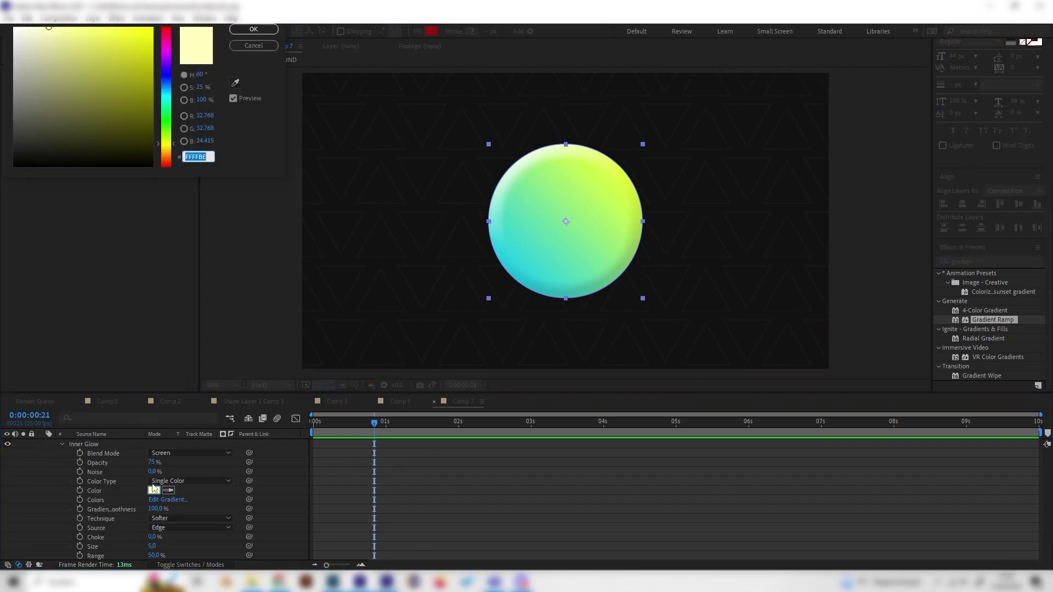
drag(34, 54, 13, 25)
click(262, 29)
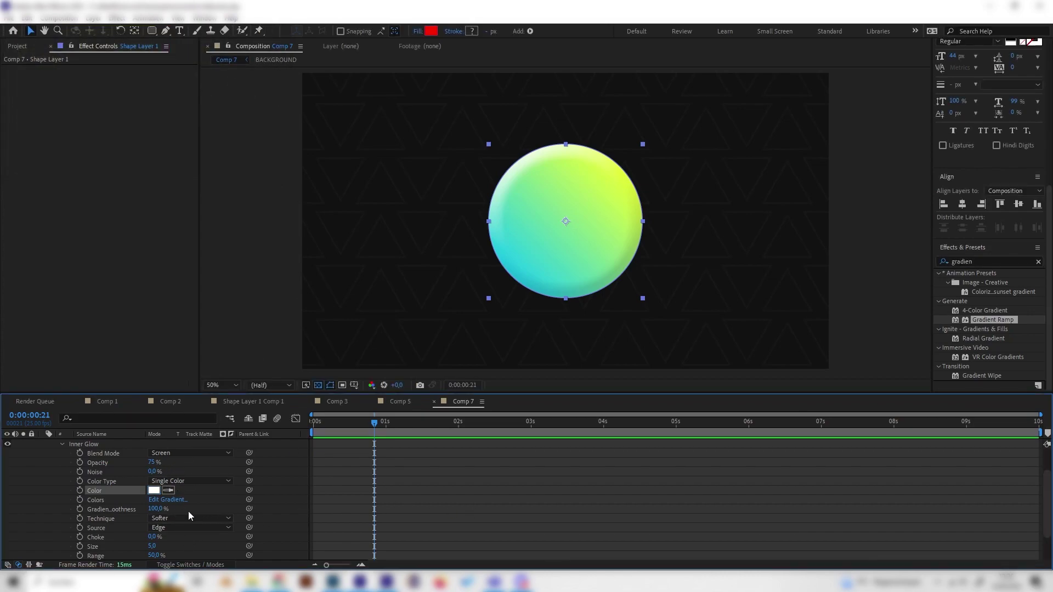
drag(152, 547, 164, 547)
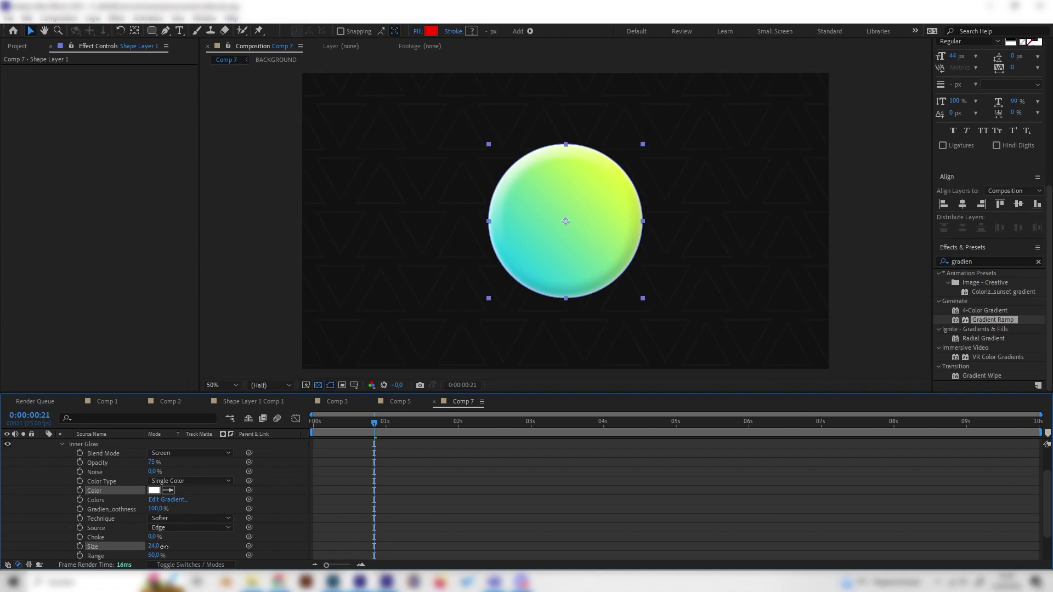
click(337, 493)
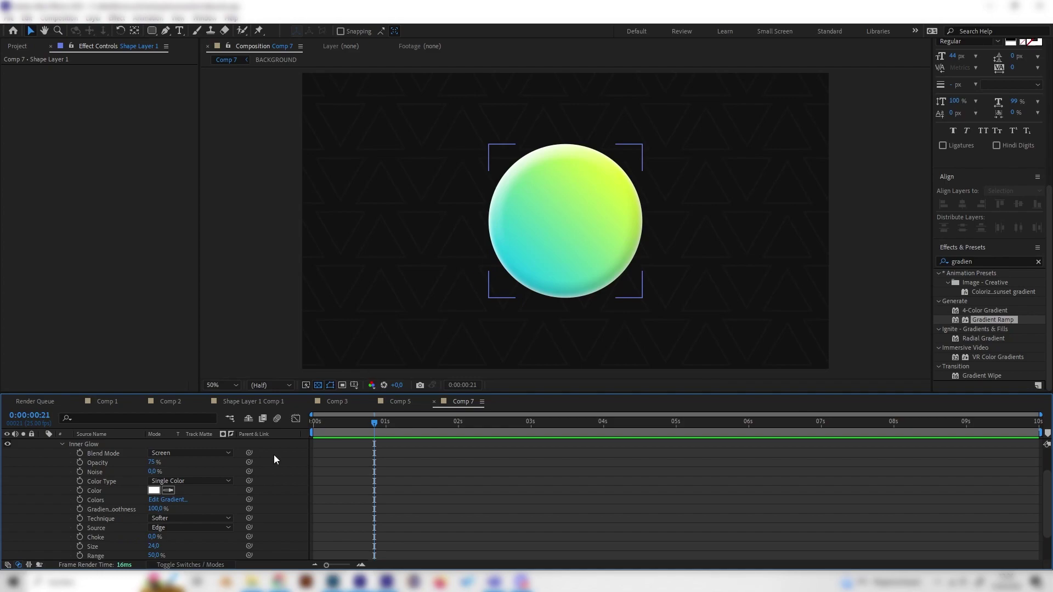
scroll(165, 479, up, 2)
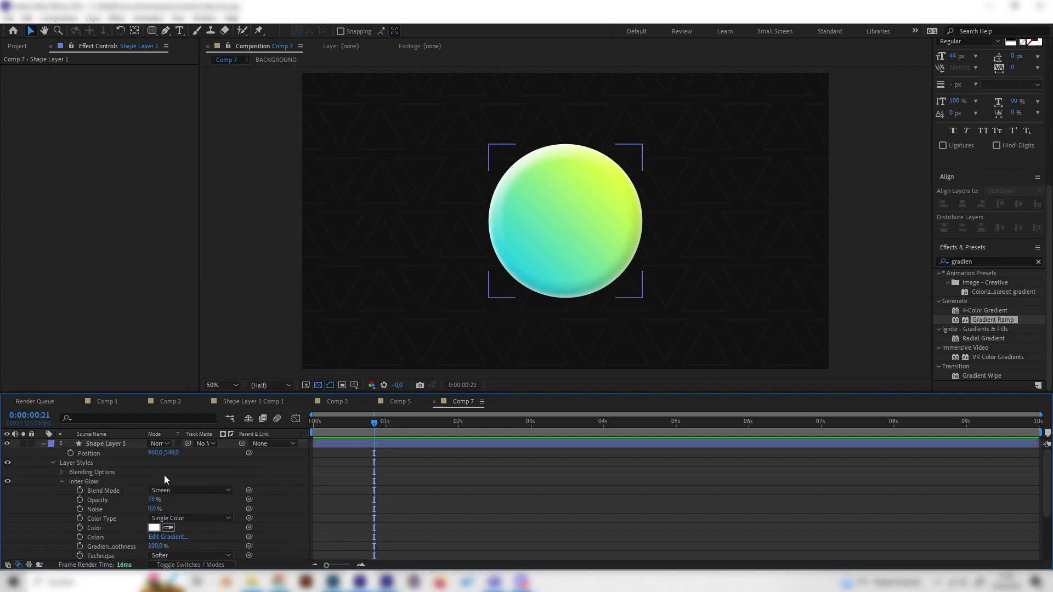
Expand the sphere layer's Bevel and Emboss style and raise its Size to 98
click(44, 444)
scroll(518, 301, down, 2)
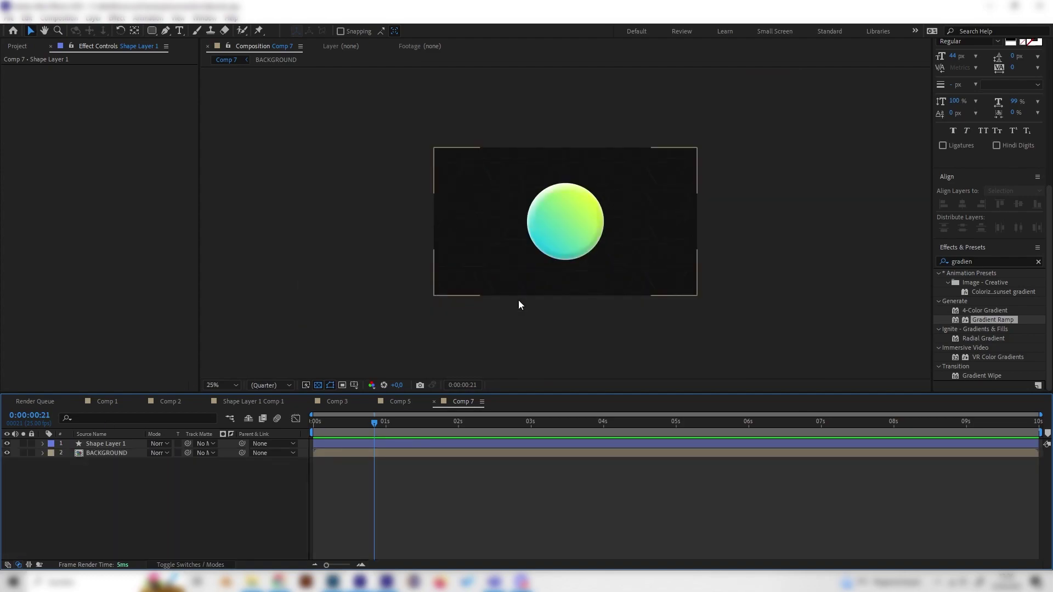
click(91, 443)
click(43, 444)
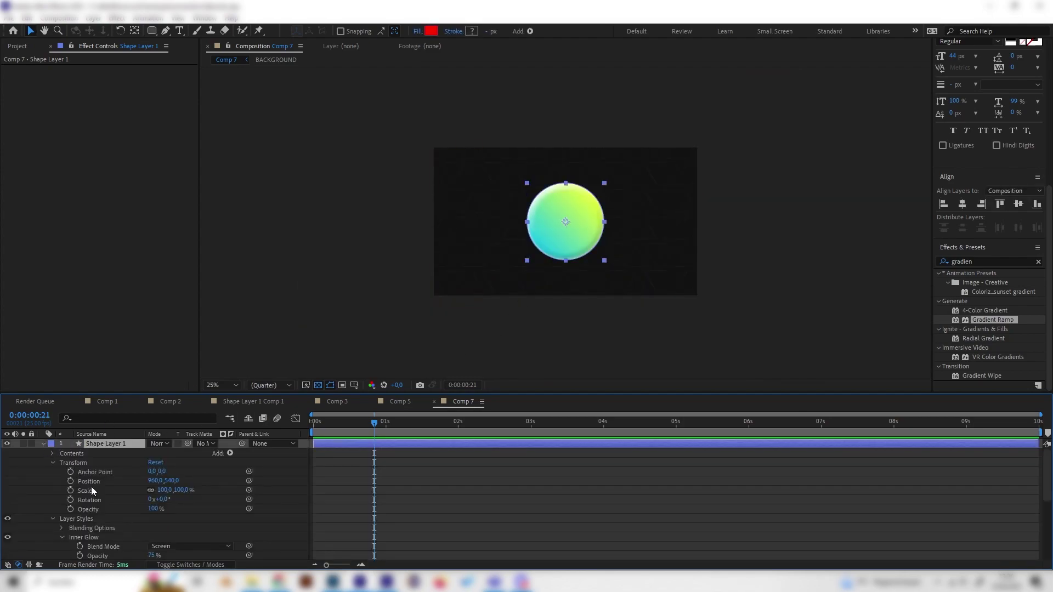
click(53, 462)
click(61, 490)
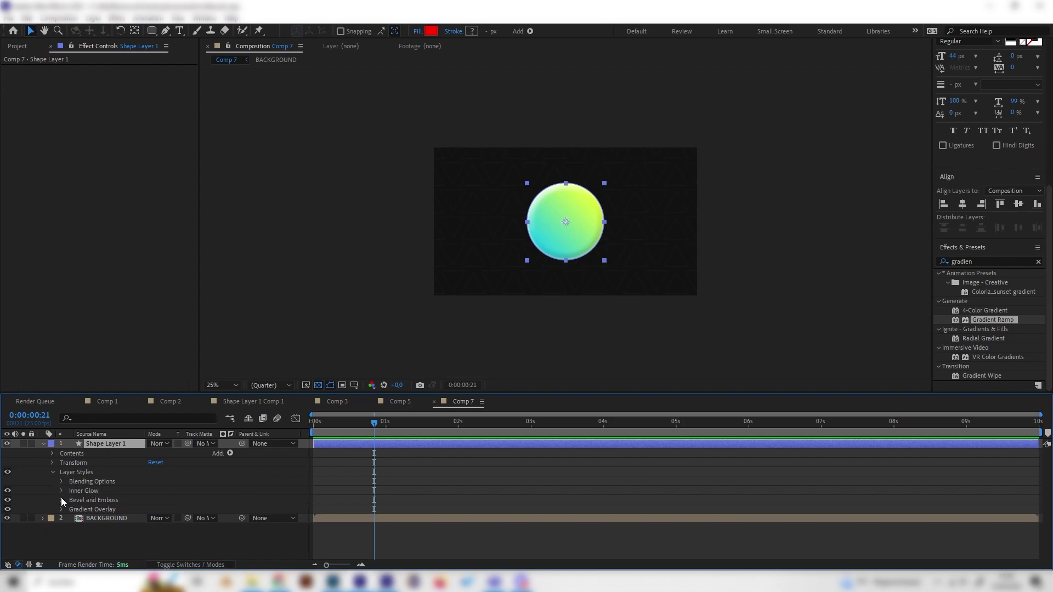
click(61, 499)
scroll(192, 519, down, 4)
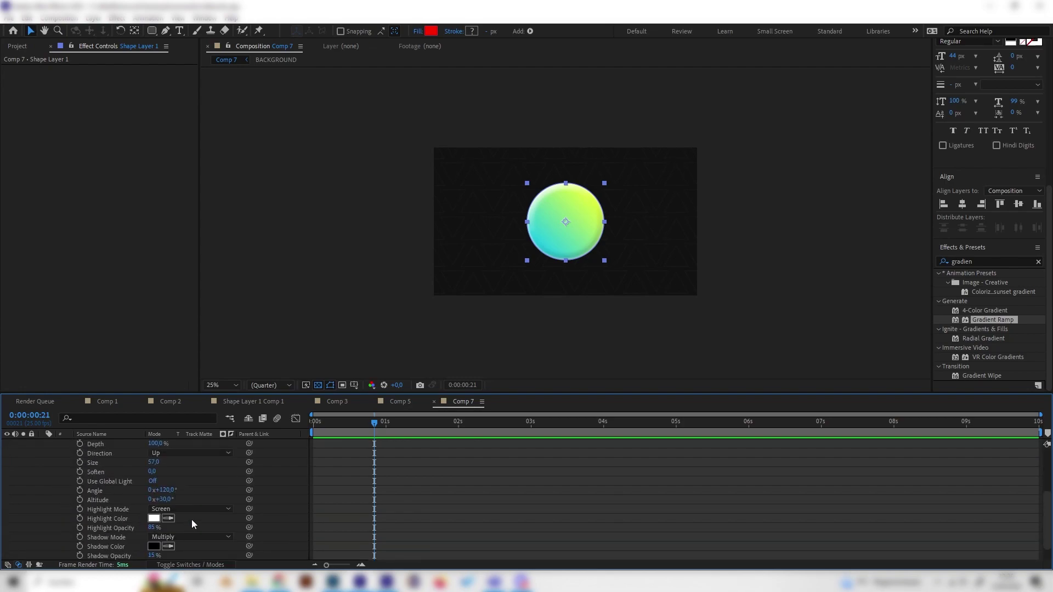
scroll(182, 519, up, 2)
drag(153, 471, 178, 474)
Set the bevel's Highlight Opacity to 90% and collapse the Layer Styles group
key(period)
click(353, 482)
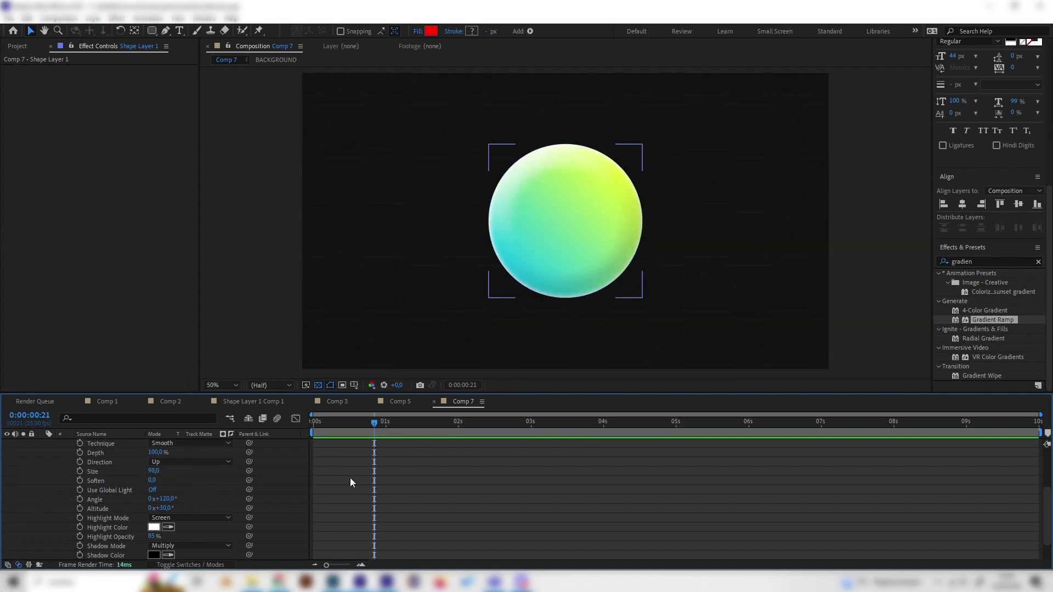
click(156, 536)
text(90)
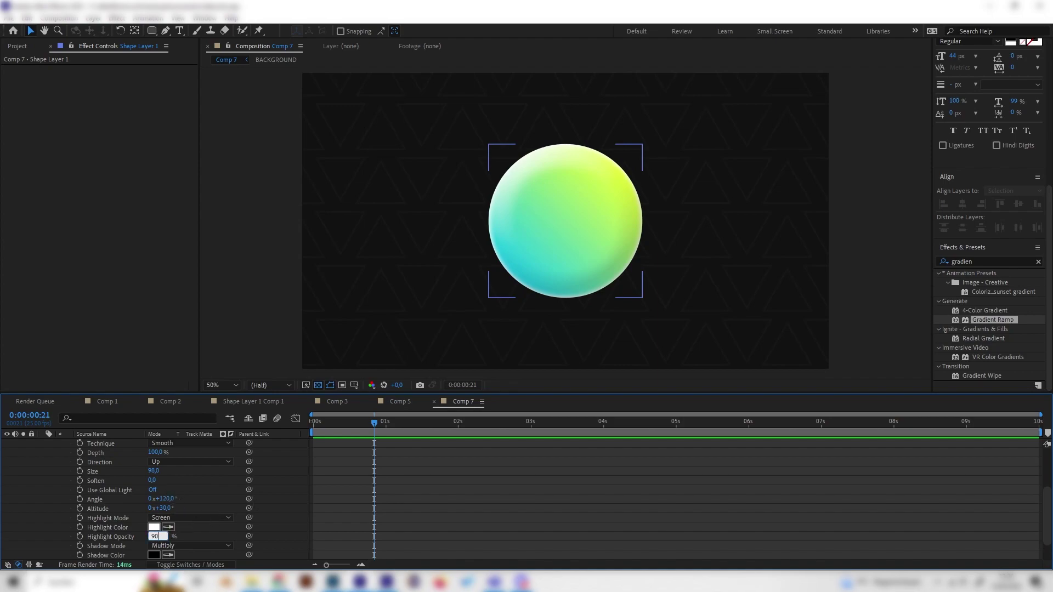
key(Return)
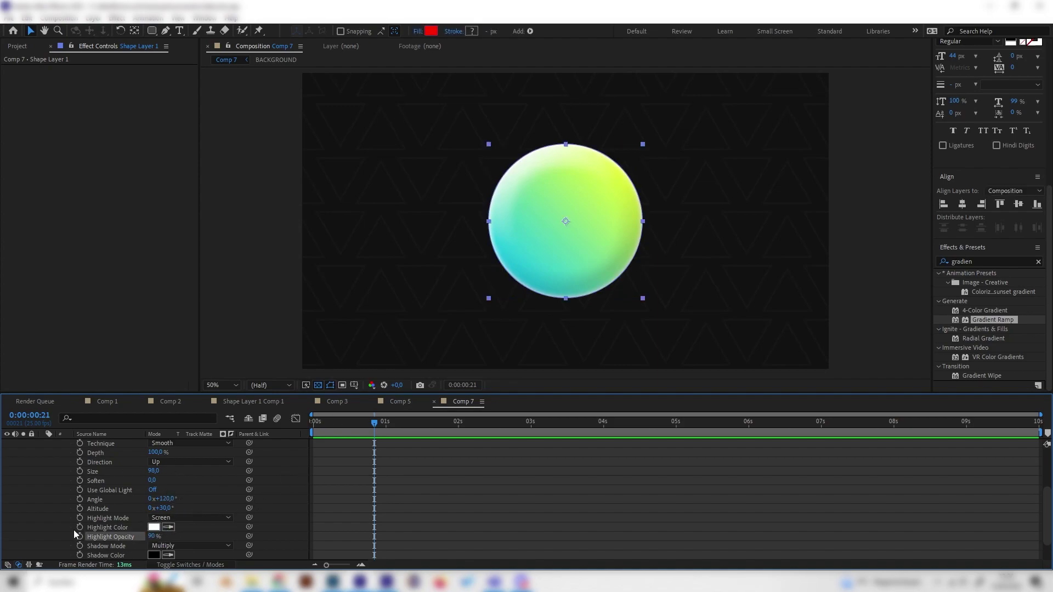
scroll(117, 525, up, 3)
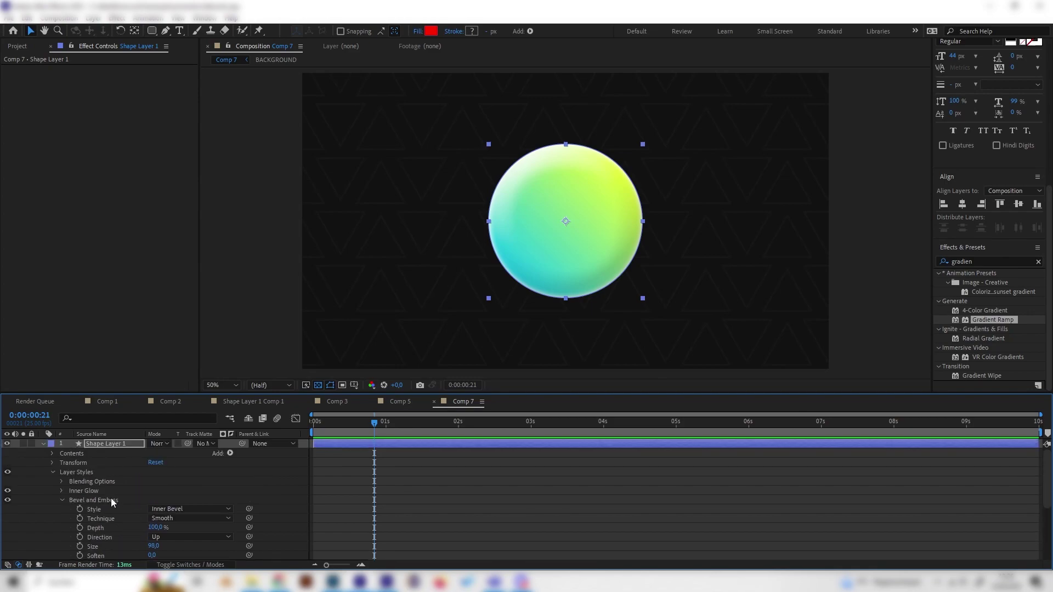
scroll(111, 498, down, 3)
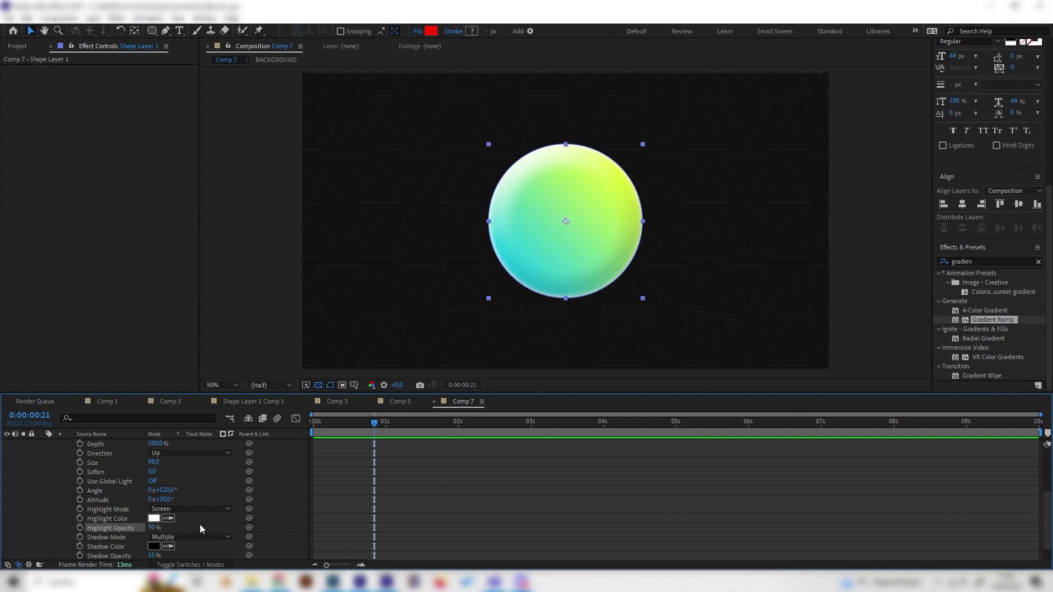
scroll(205, 500, up, 5)
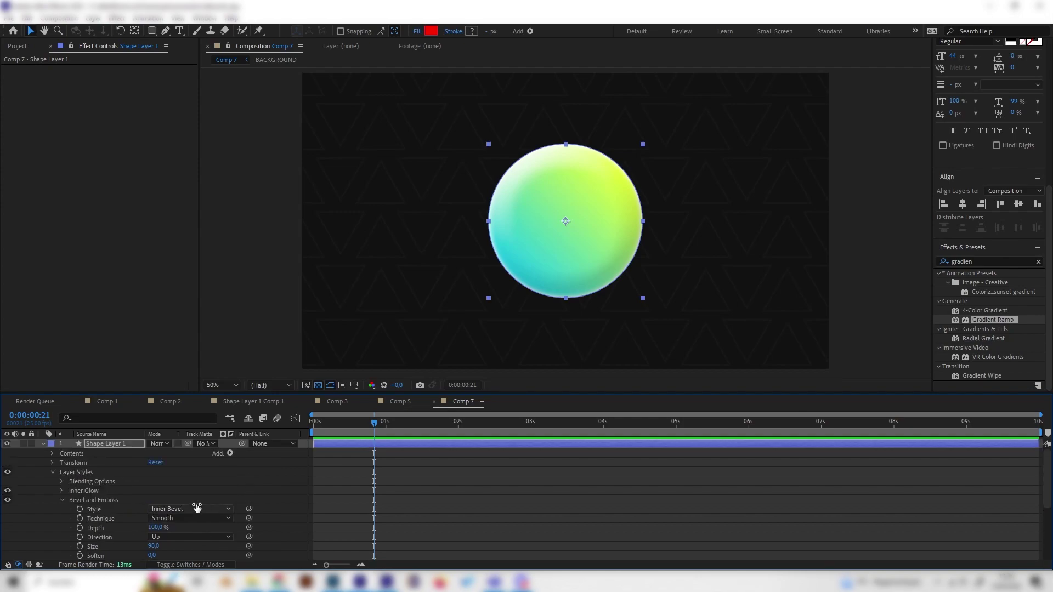
click(51, 472)
click(100, 443)
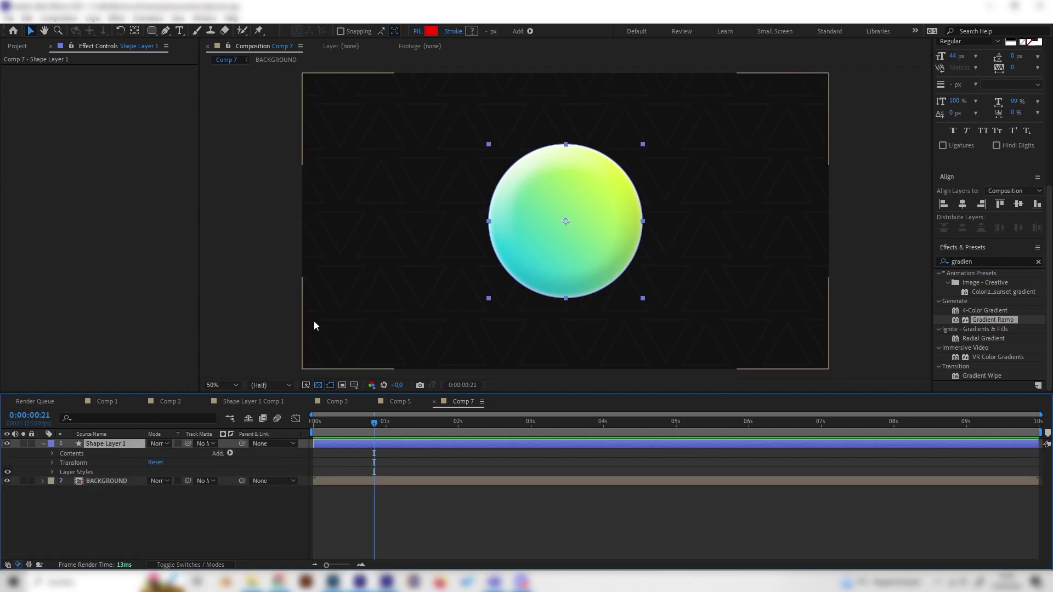
right_click(118, 443)
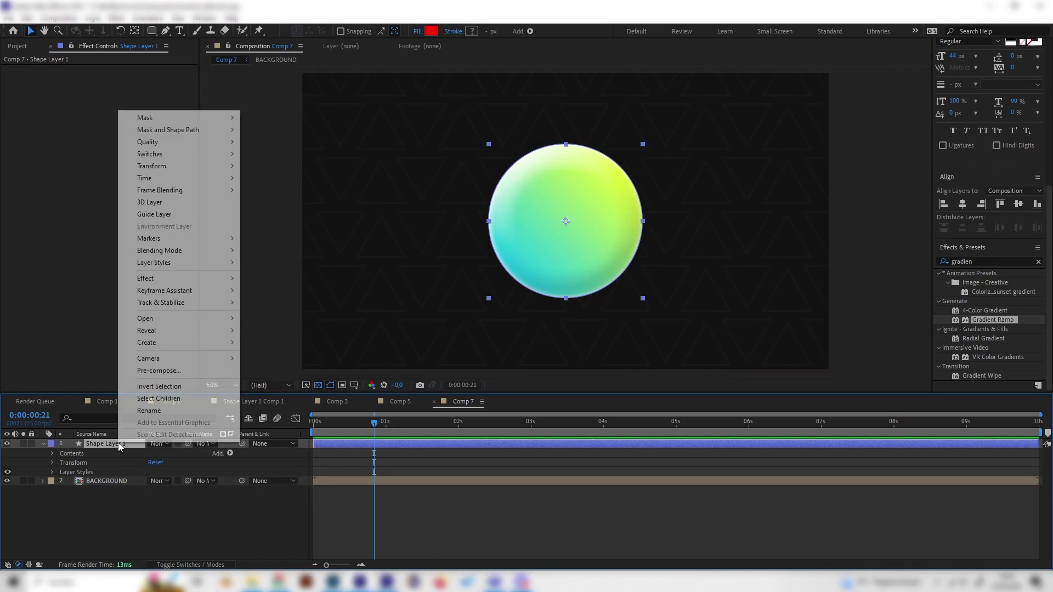
mouse_move(200, 268)
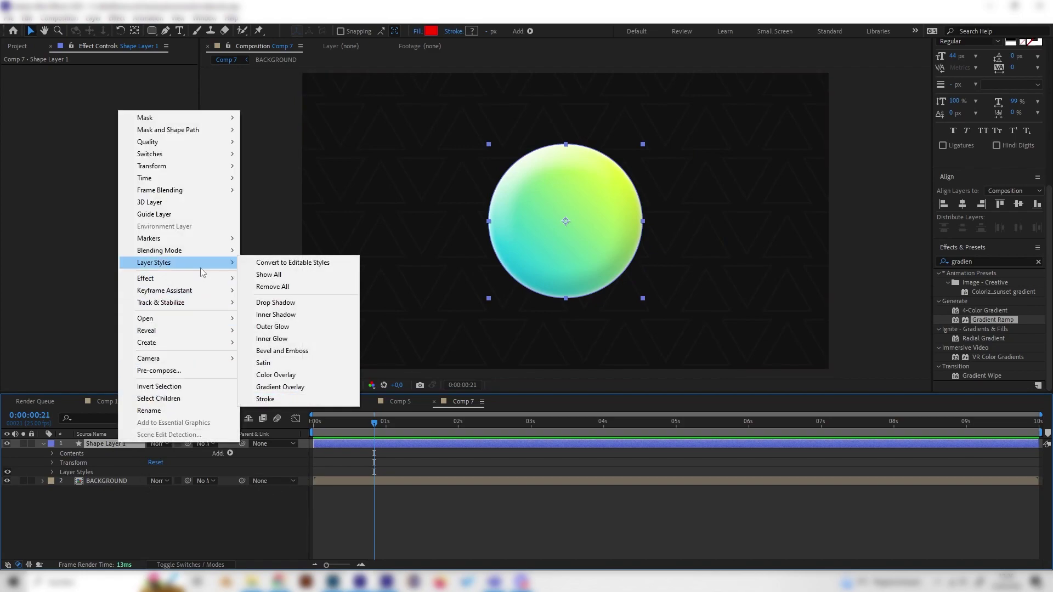
click(289, 304)
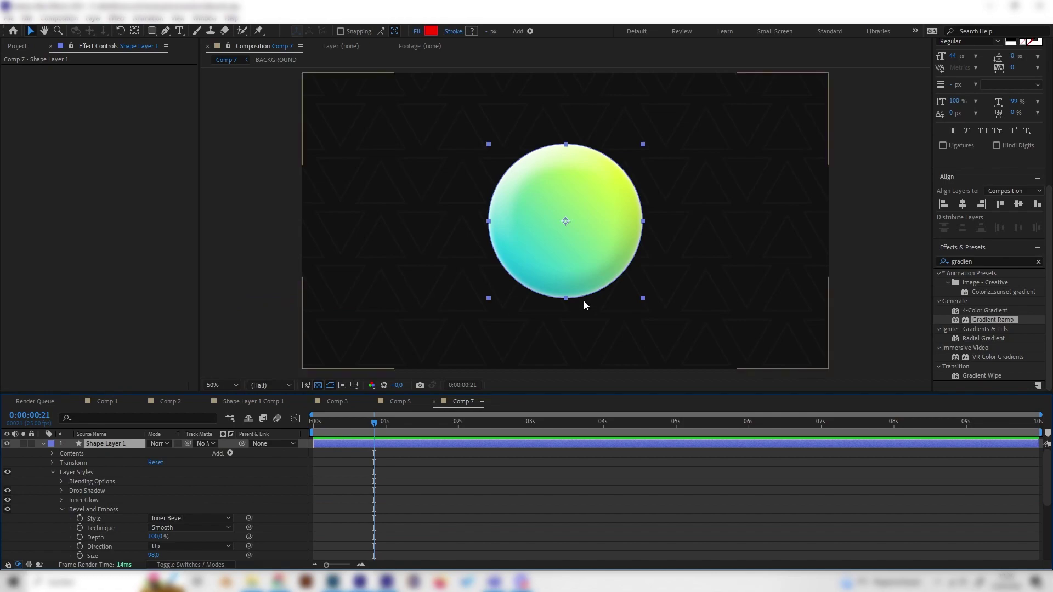
key(/)
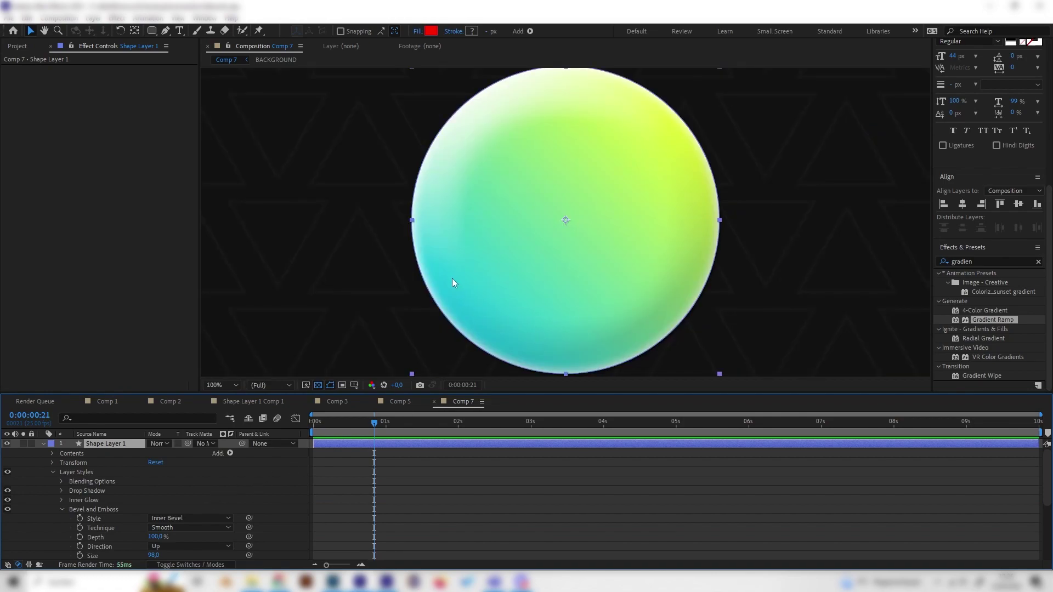
key(comma)
key(comma)
scroll(169, 508, down, 2)
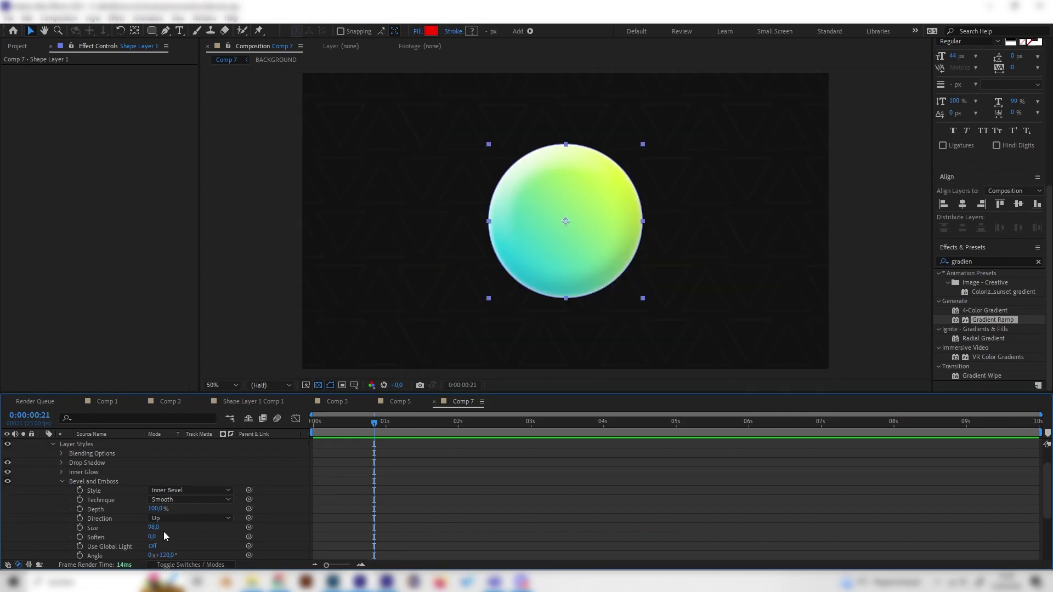
click(63, 481)
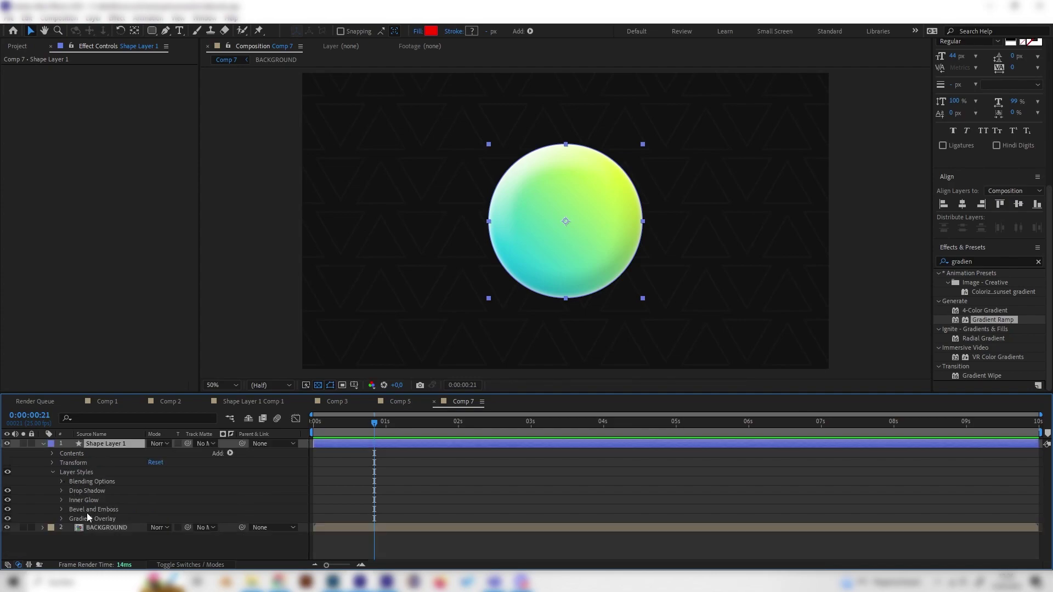
click(61, 492)
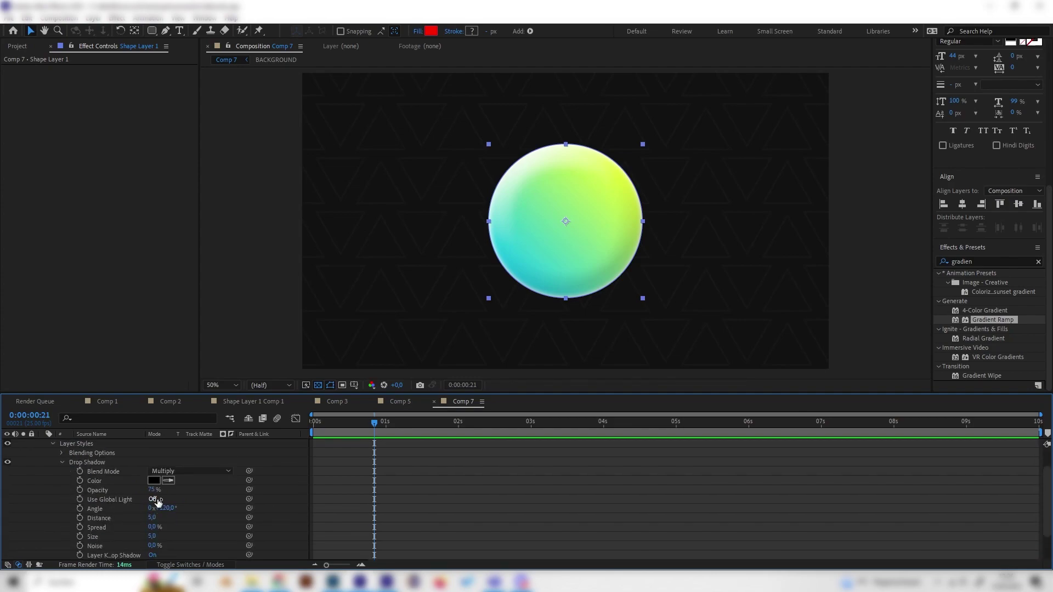
drag(152, 535, 198, 532)
click(324, 472)
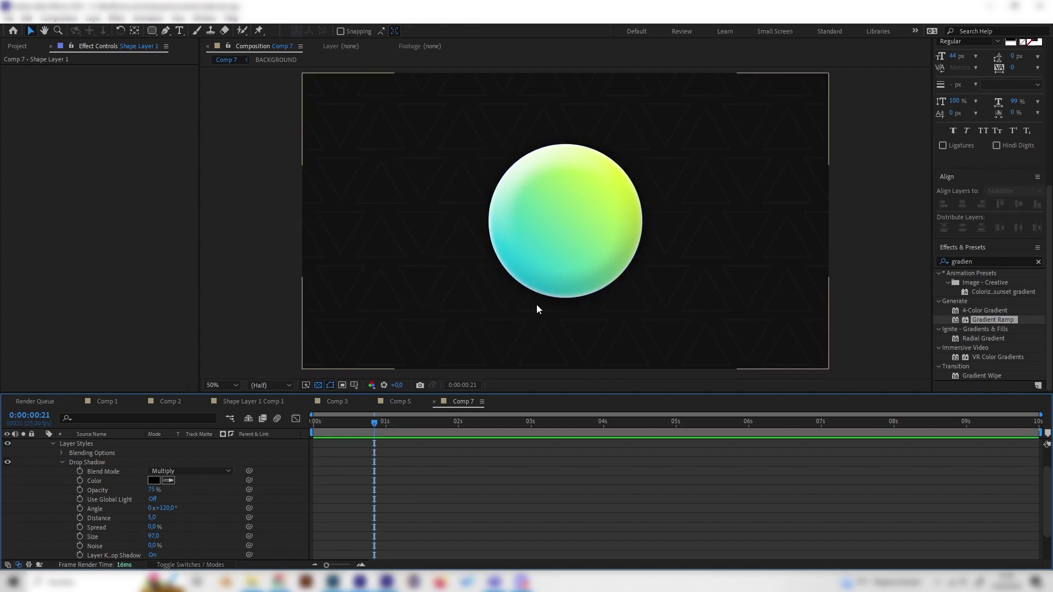
key(slash)
key(comma)
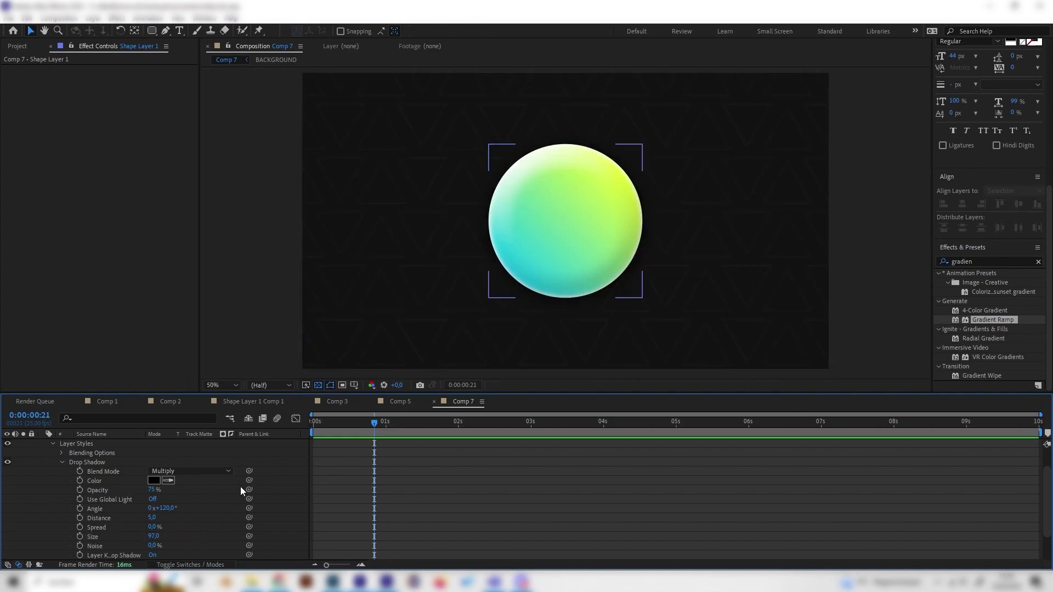
click(89, 461)
key(Delete)
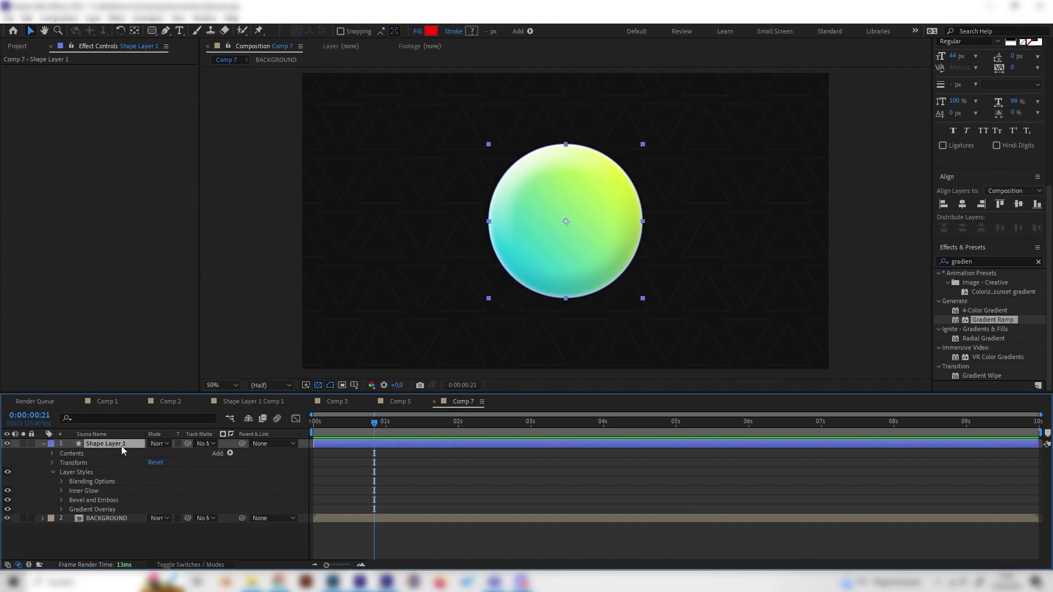
Collapse Layer Styles and clear the old 'gradien' text from the Effects & Presets search
click(54, 472)
click(958, 261)
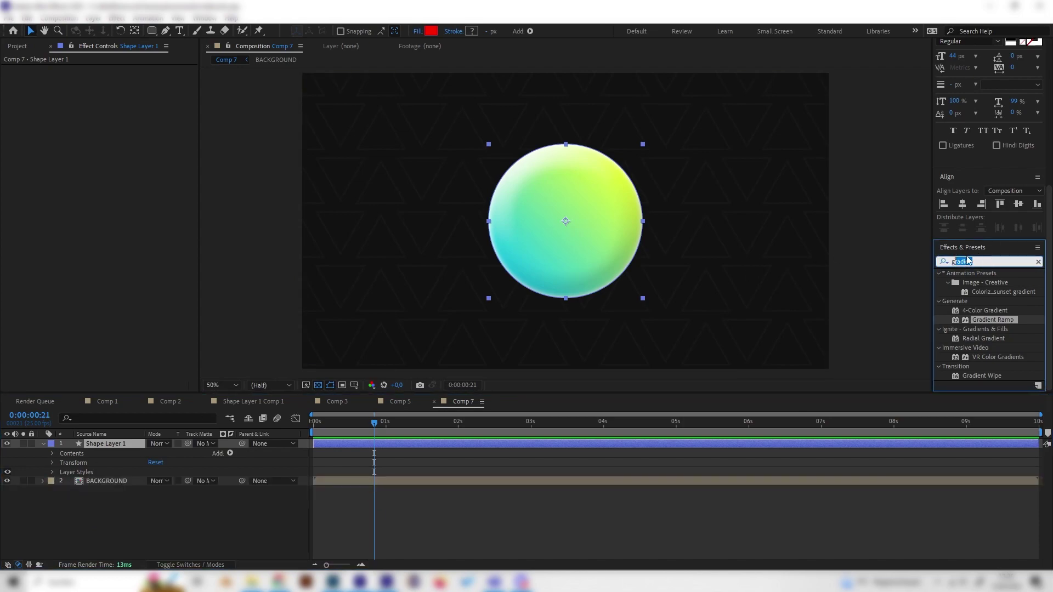
key(BackSpace)
click(960, 260)
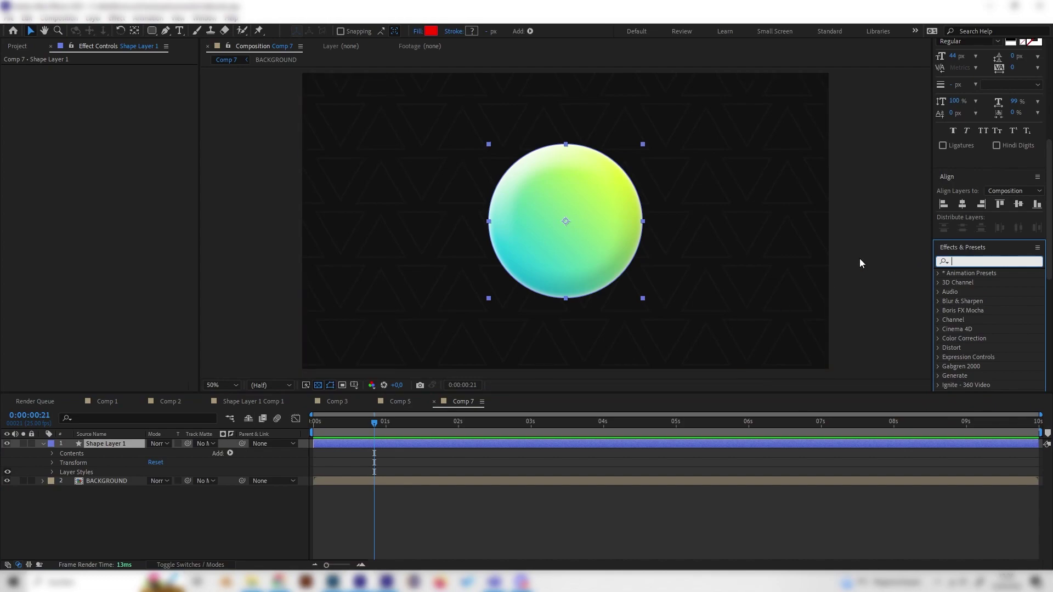
Pre-compose Shape Layer 1 into Shape Layer 1 Comp 2, moving all attributes
right_click(131, 443)
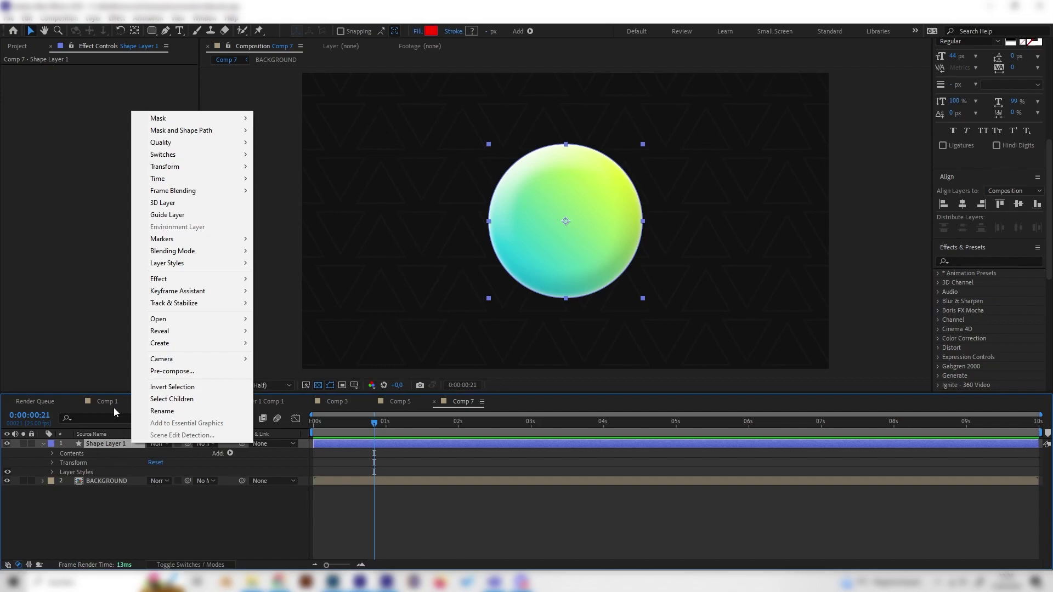
click(183, 372)
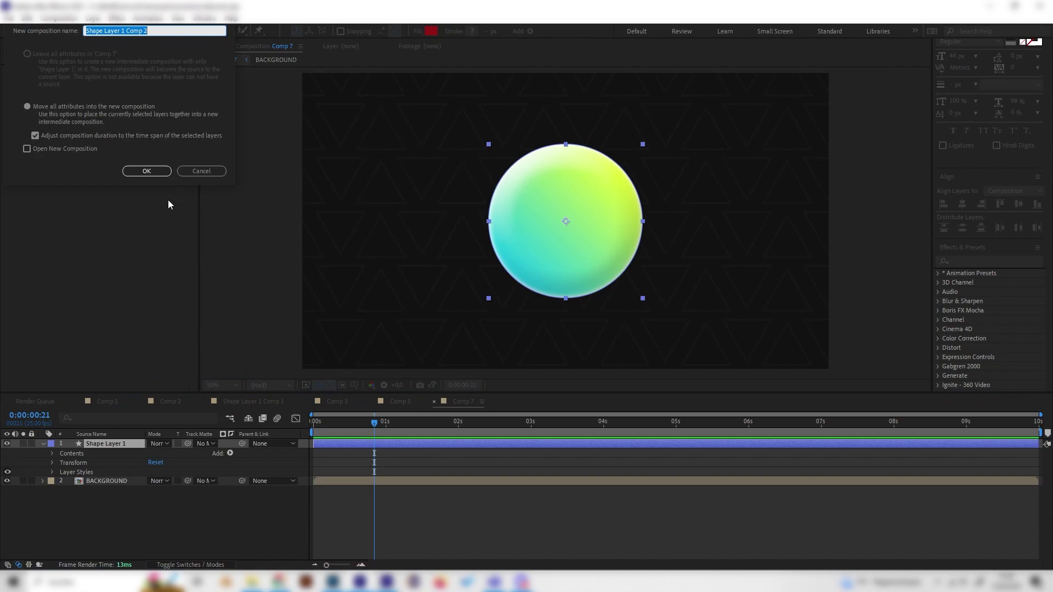
click(147, 172)
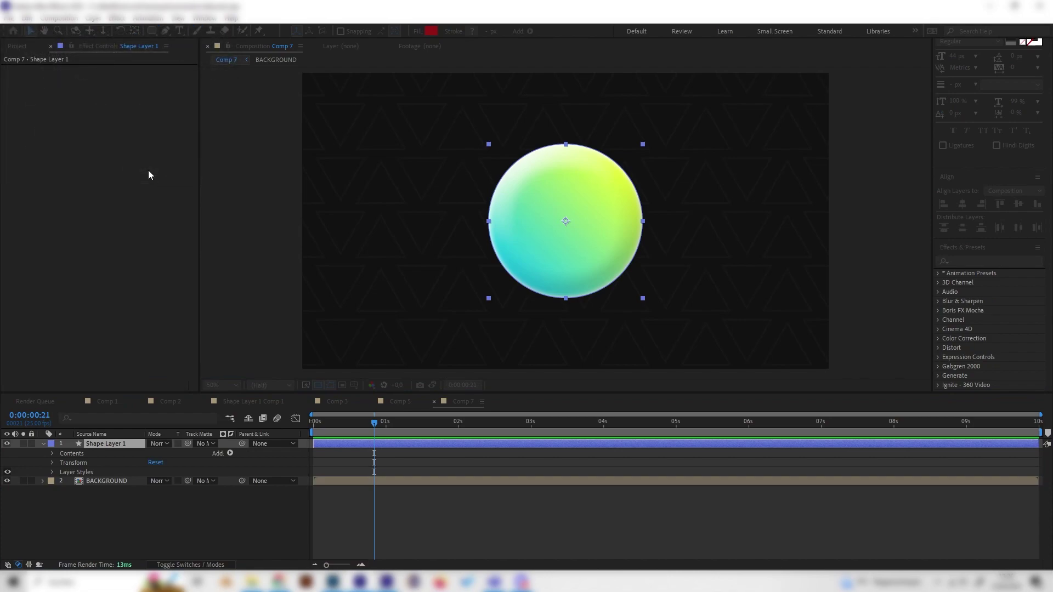
click(976, 257)
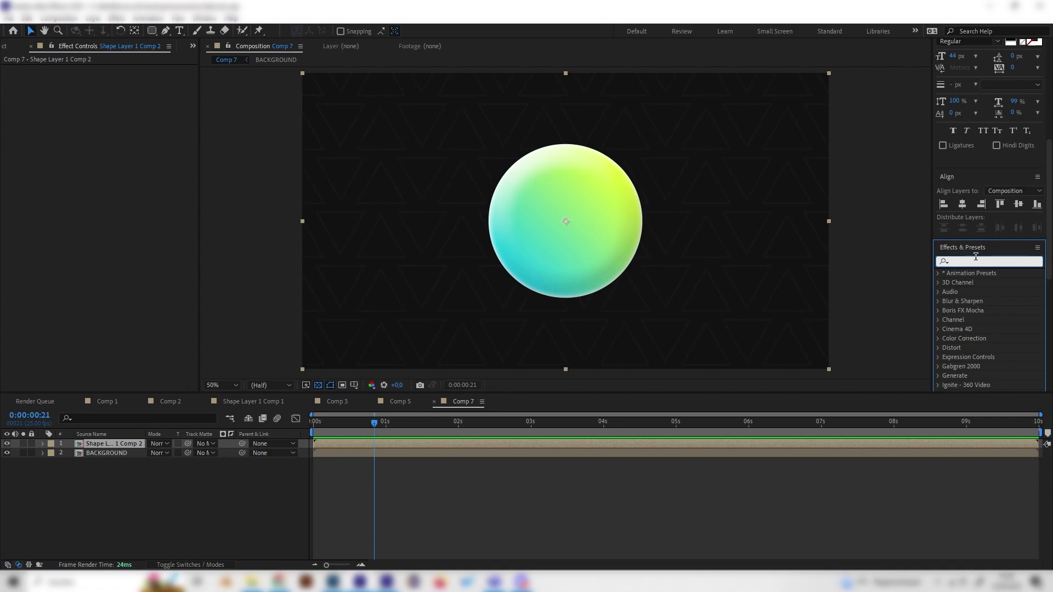
Apply the Glow effect to the sphere pre-comp and widen Glow Radius to 167
text(glow)
scroll(1003, 352, down, 1)
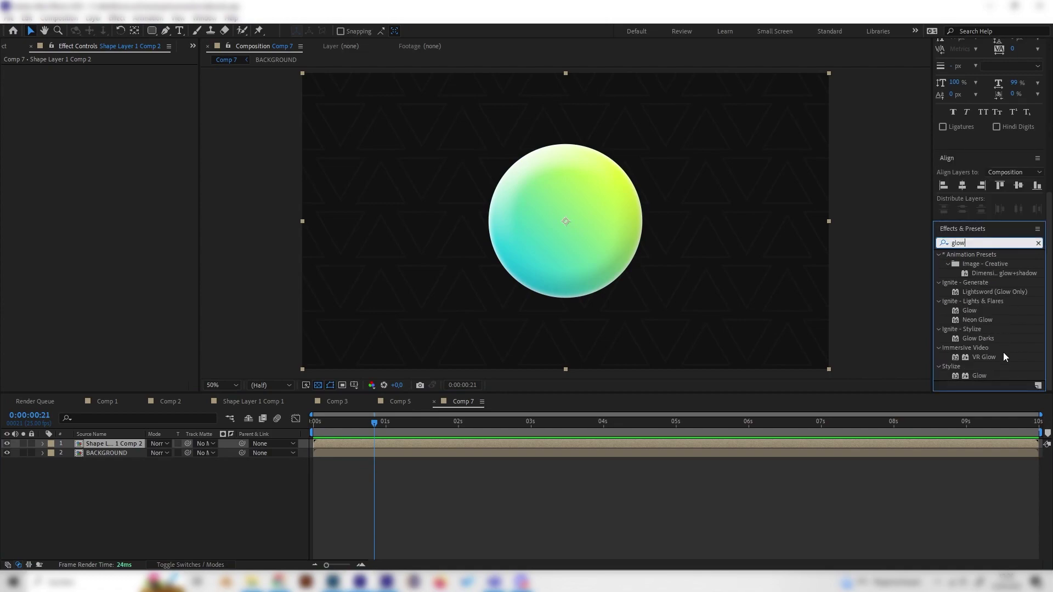
double_click(978, 376)
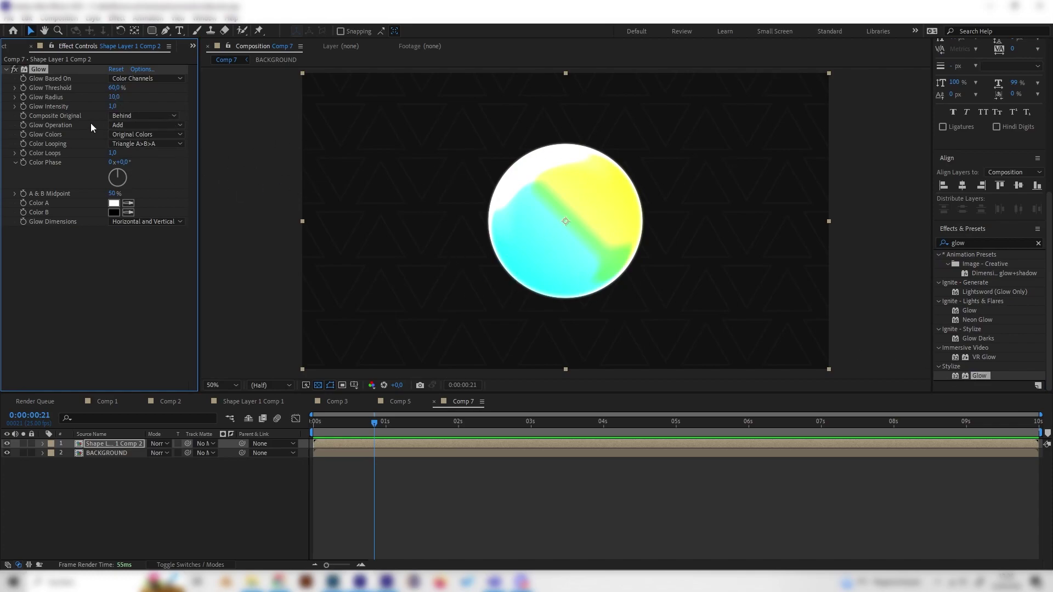
drag(109, 102, 192, 97)
Bring Glow Intensity down to 0.3 with a 92.2% threshold, then toggle the glow to compare
click(113, 107)
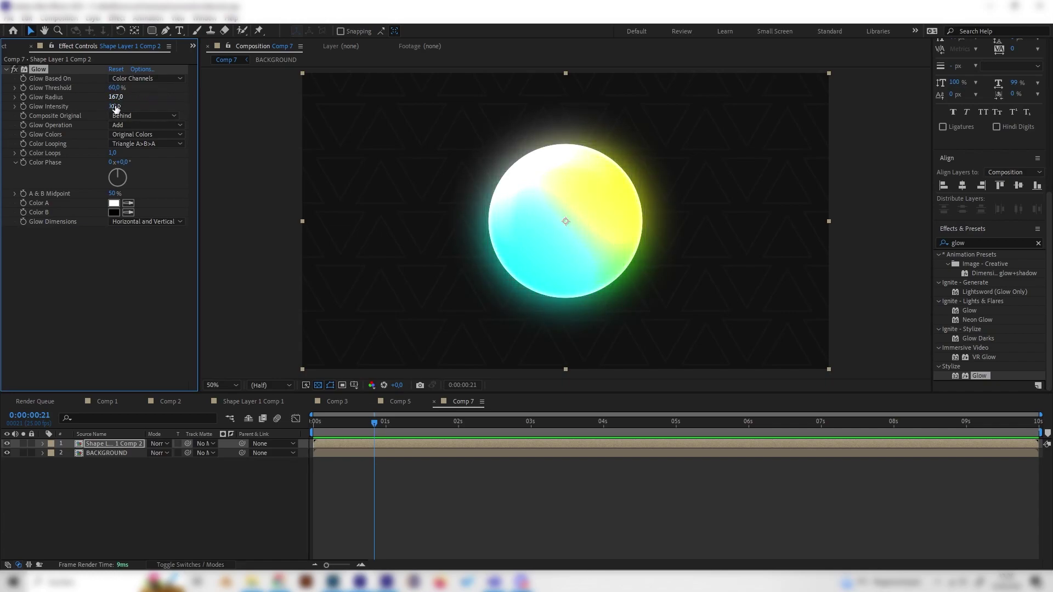
text(0,2)
key(Return)
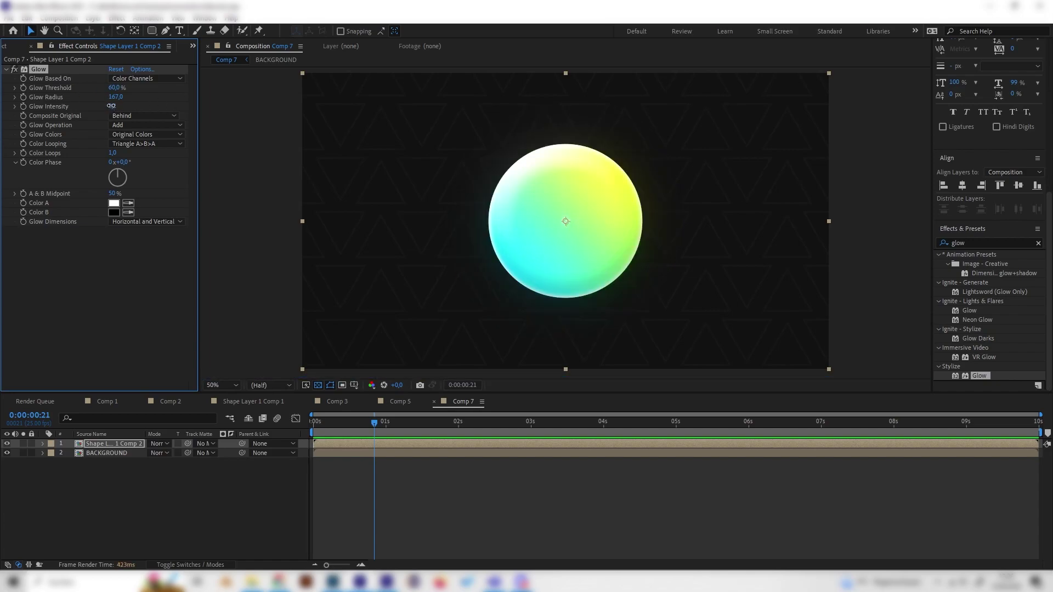
drag(111, 106, 179, 86)
right_click(178, 86)
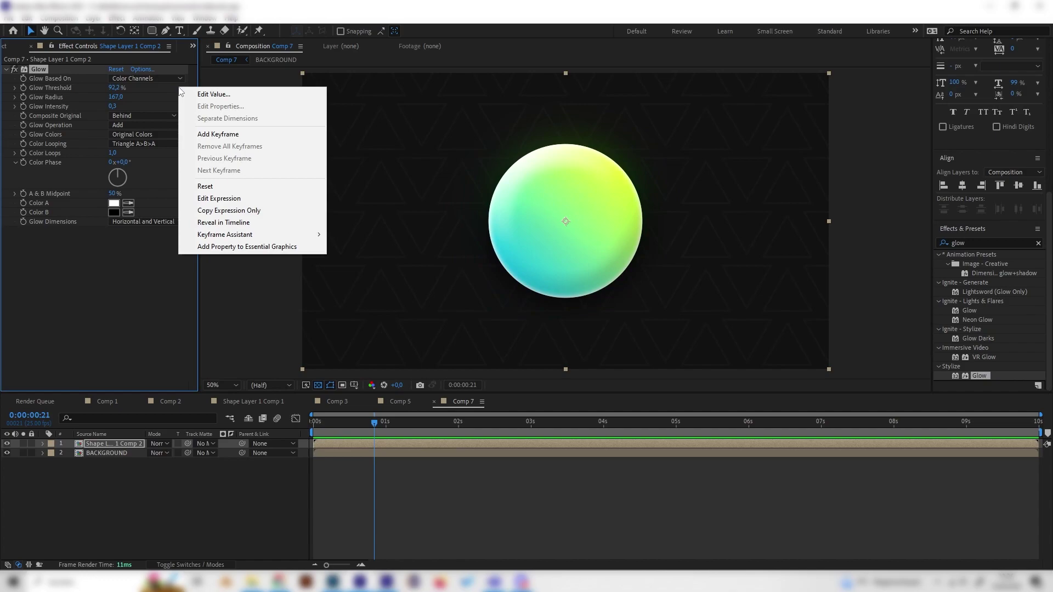
click(136, 327)
scroll(416, 278, down, 2)
scroll(406, 272, up, 2)
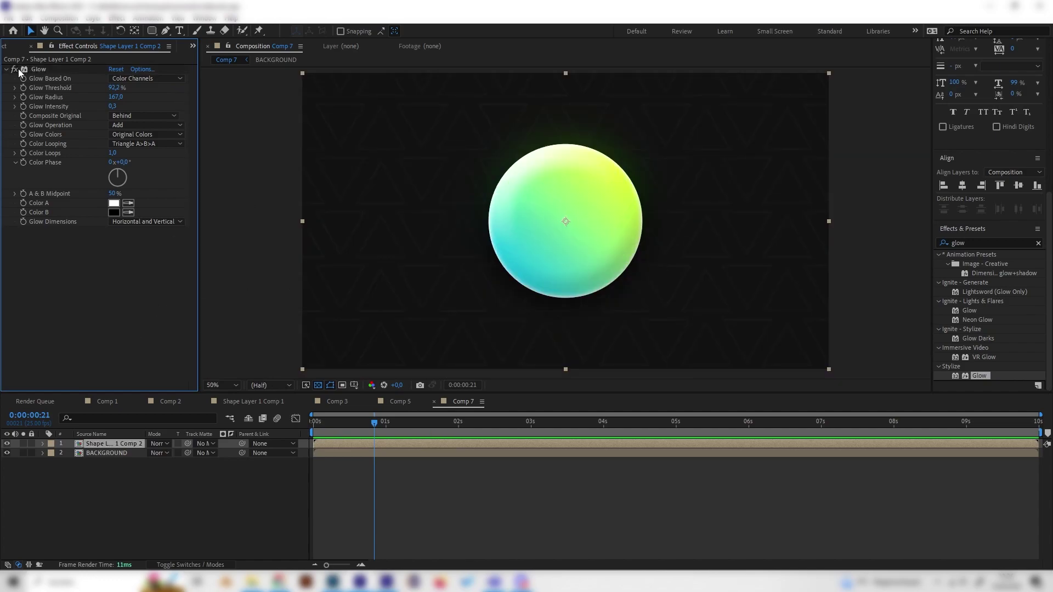
click(16, 68)
click(15, 68)
Apply Noise to the sphere pre-comp at 12% amount with Use Color Noise turned off
click(965, 243)
text(noi)
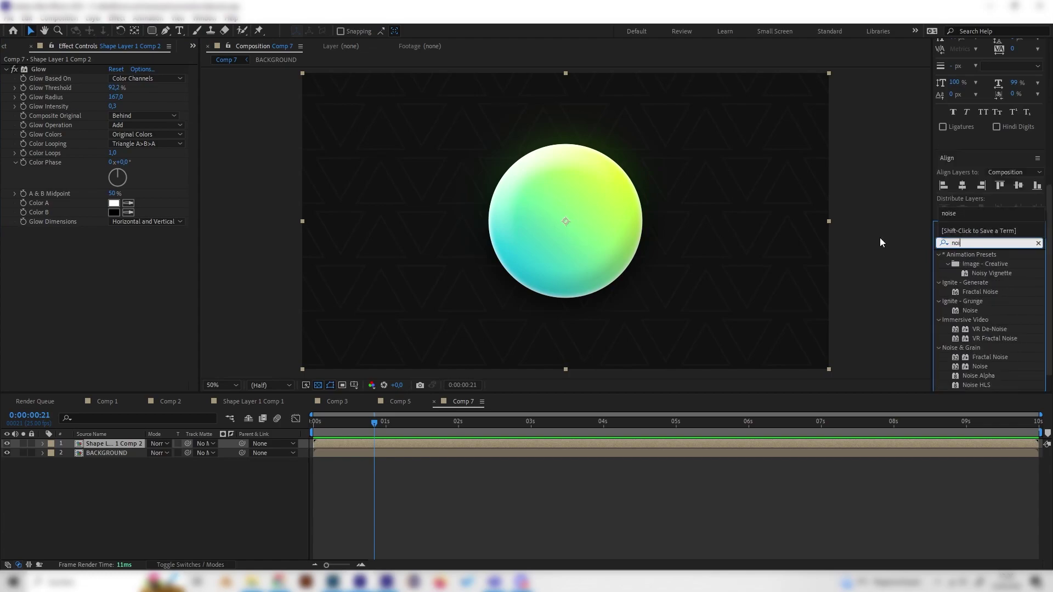
text(se)
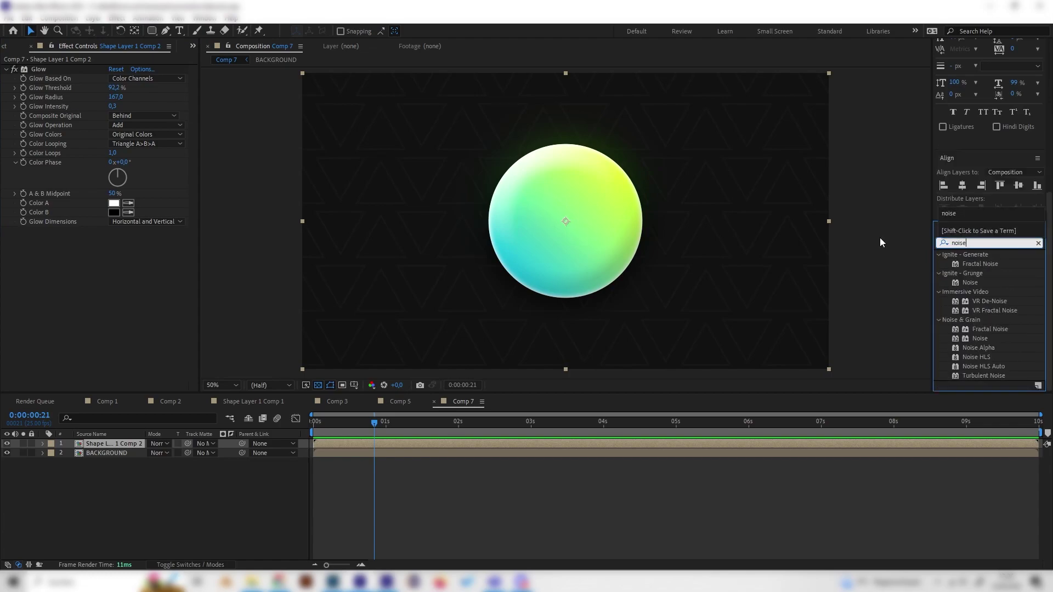
double_click(982, 337)
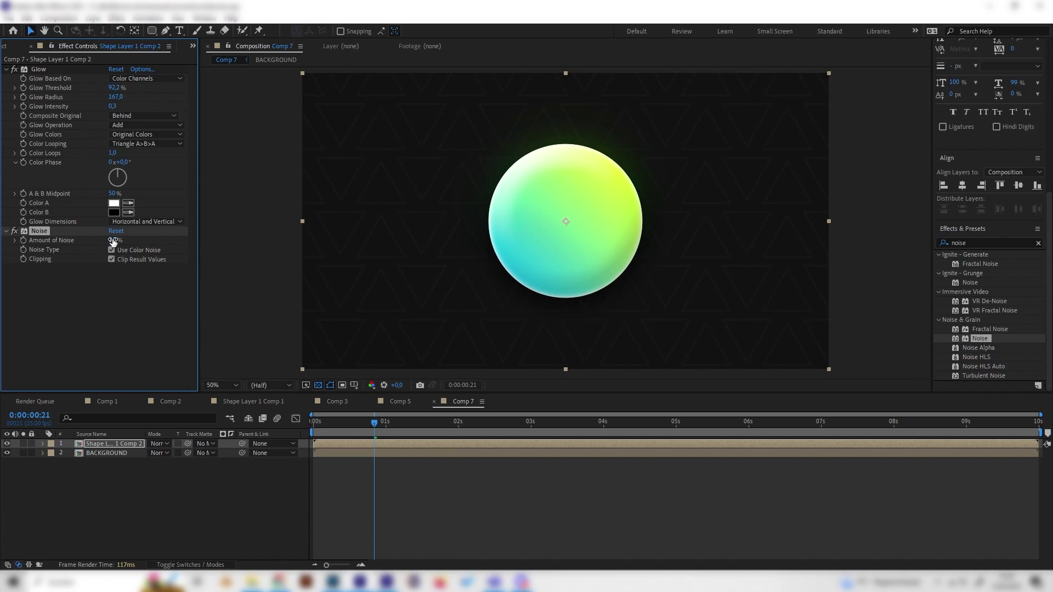
mouse_move(113, 240)
mouse_down()
mouse_move(128, 237)
mouse_move(115, 239)
mouse_up()
click(112, 250)
drag(113, 240, 111, 241)
key(comma)
key(comma)
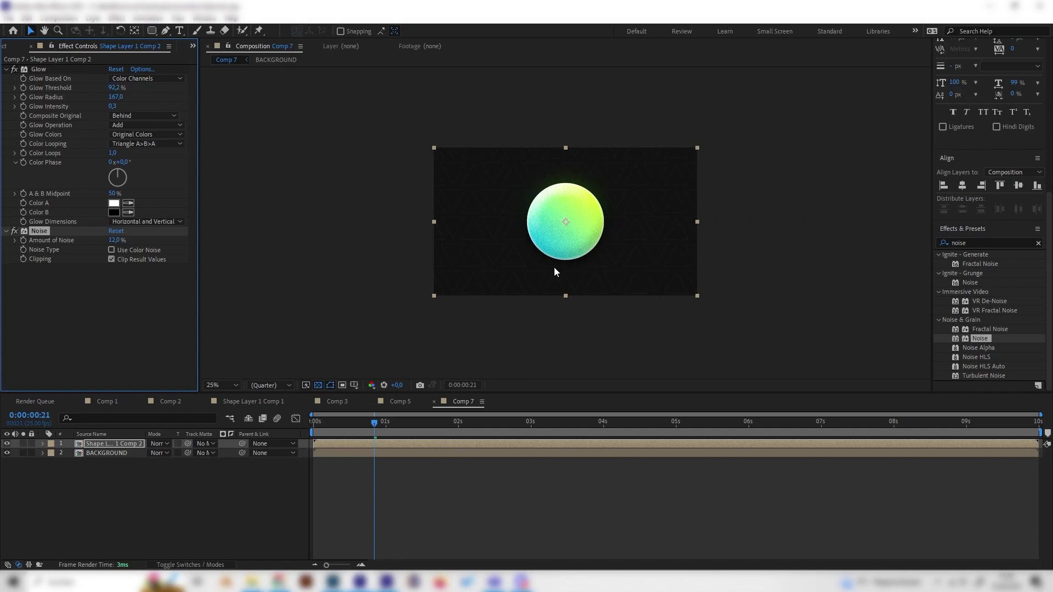
key(period)
key(period)
click(977, 243)
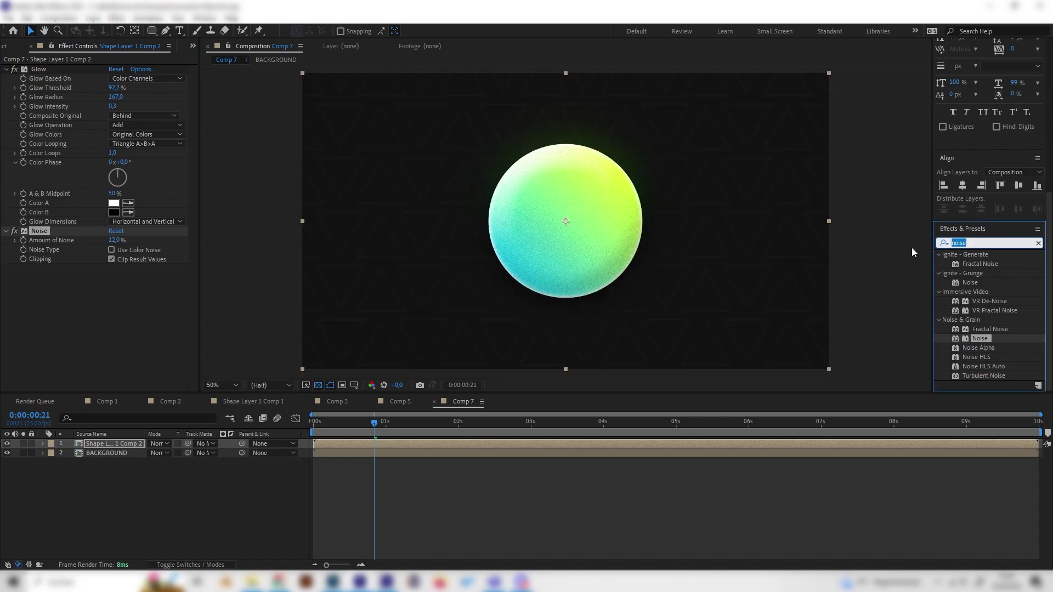
Apply Venetian Blinds to the sphere with Transition Completion at 3%
key(BackSpace)
text(venet)
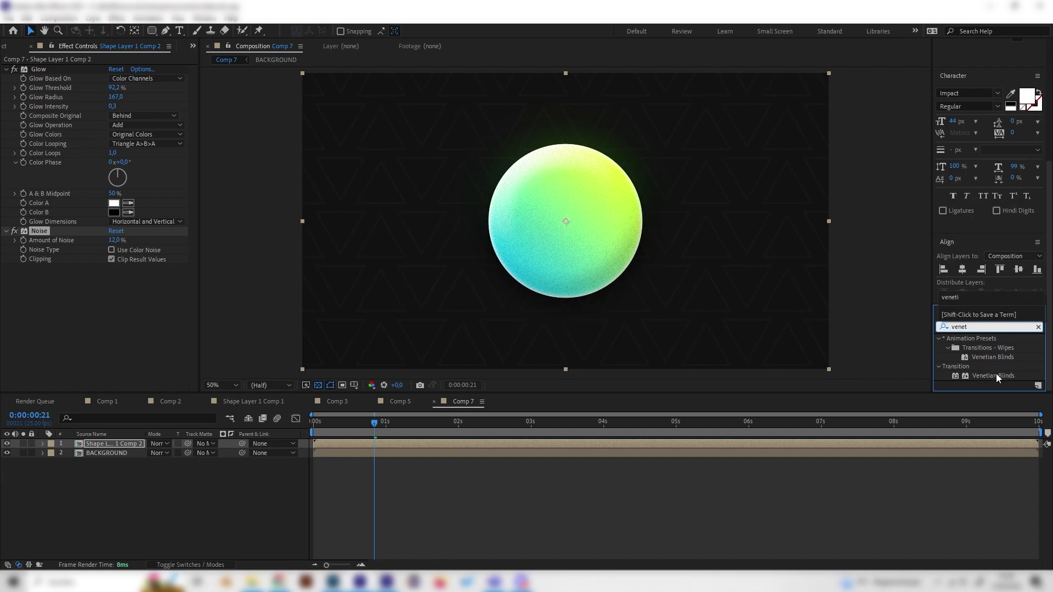
double_click(996, 375)
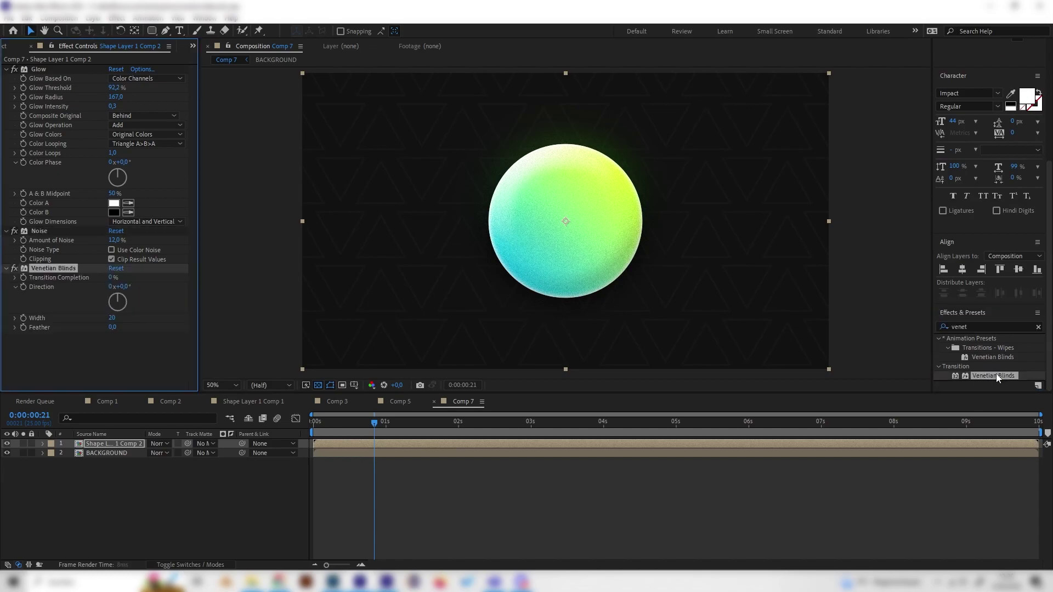
click(109, 278)
text(3)
key(Return)
Set the blinds Direction to 90° for horizontal stripes and their Width to 14
click(126, 287)
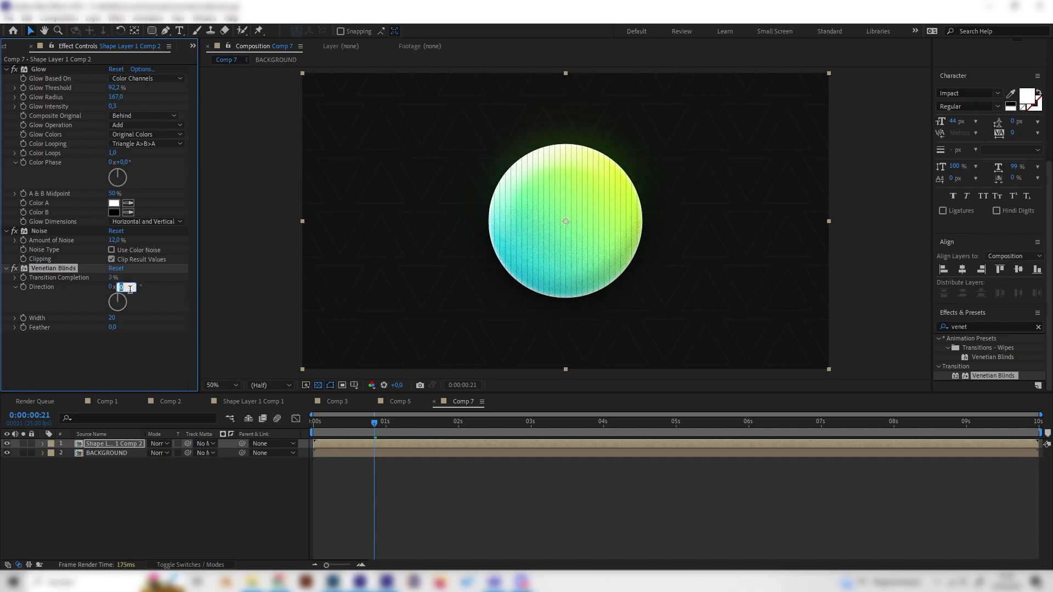
text(90)
key(Return)
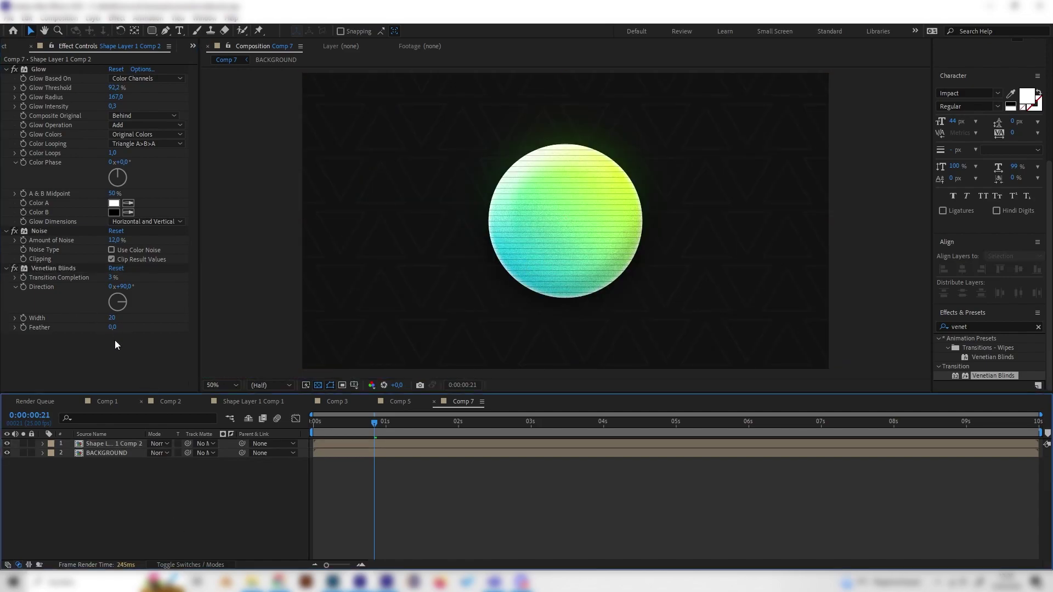
mouse_move(112, 318)
mouse_down()
mouse_move(121, 318)
mouse_move(107, 318)
mouse_up()
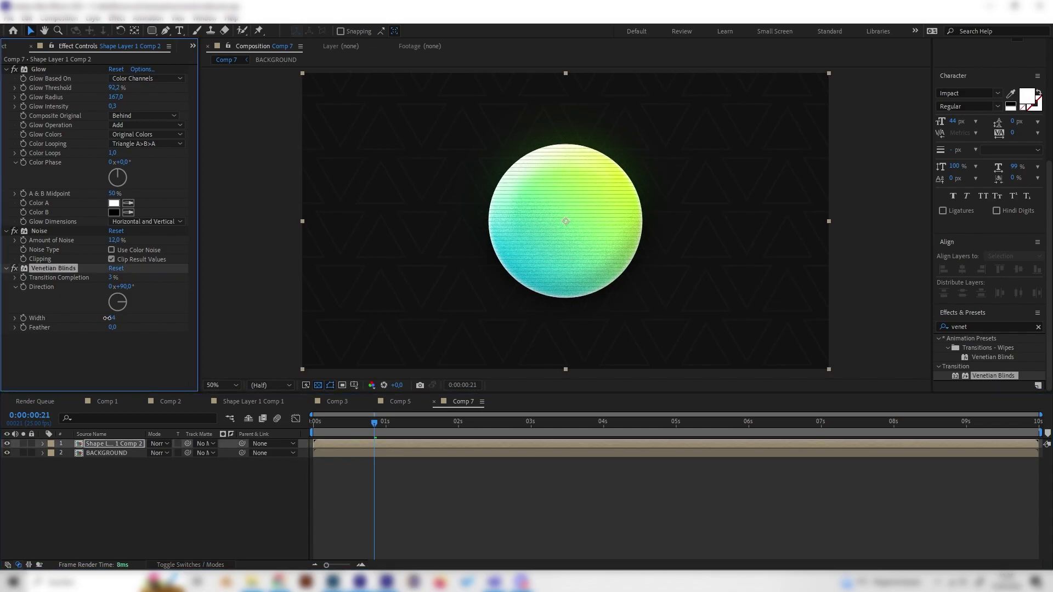
scroll(466, 320, down, 1)
scroll(465, 321, up, 1)
click(360, 426)
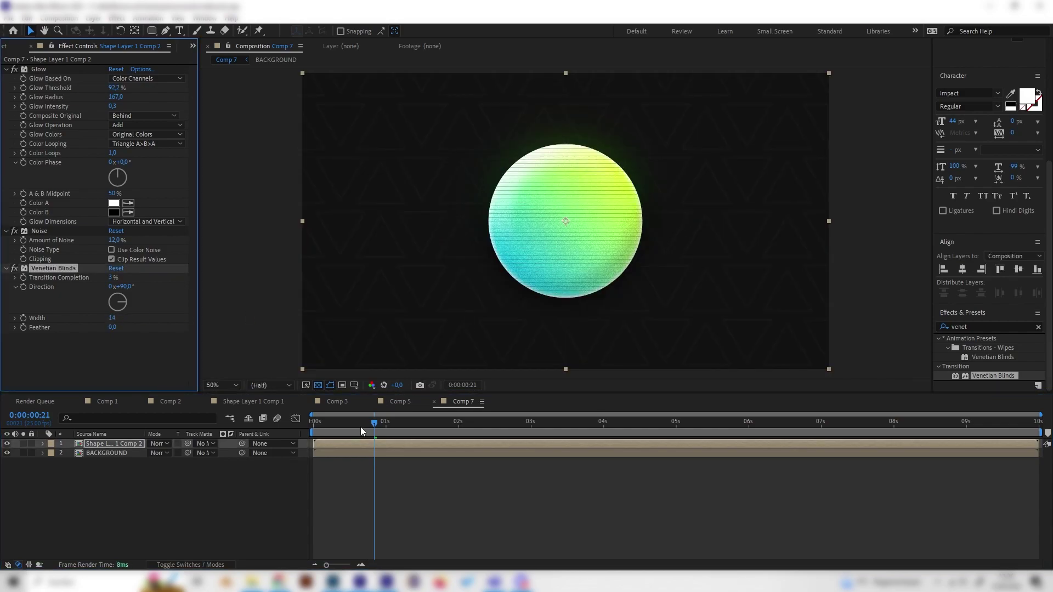
Preview Comp 7, then open the sphere pre-comp on a black background
key(space)
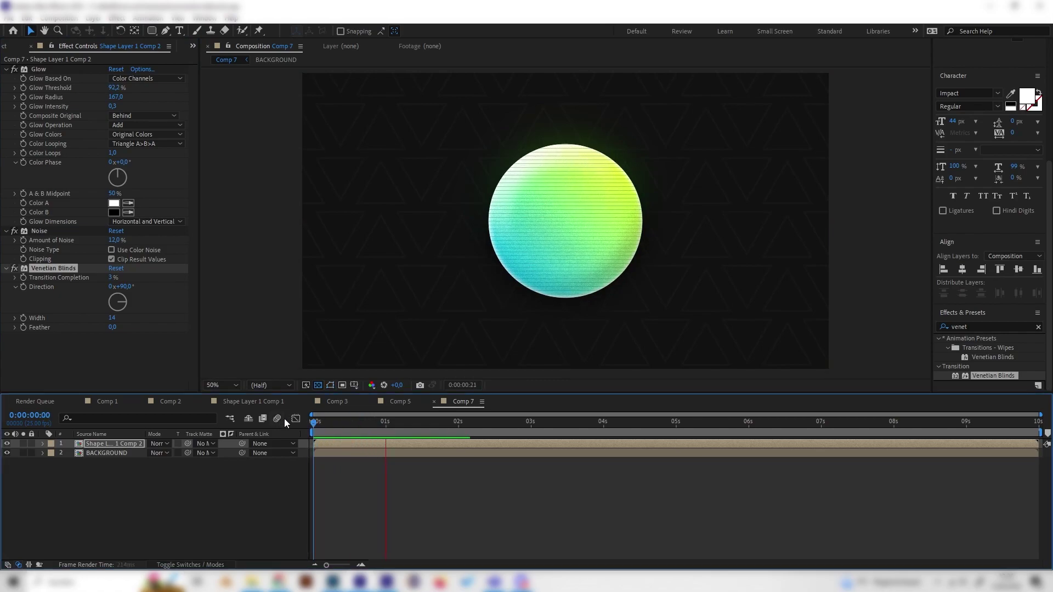
key(space)
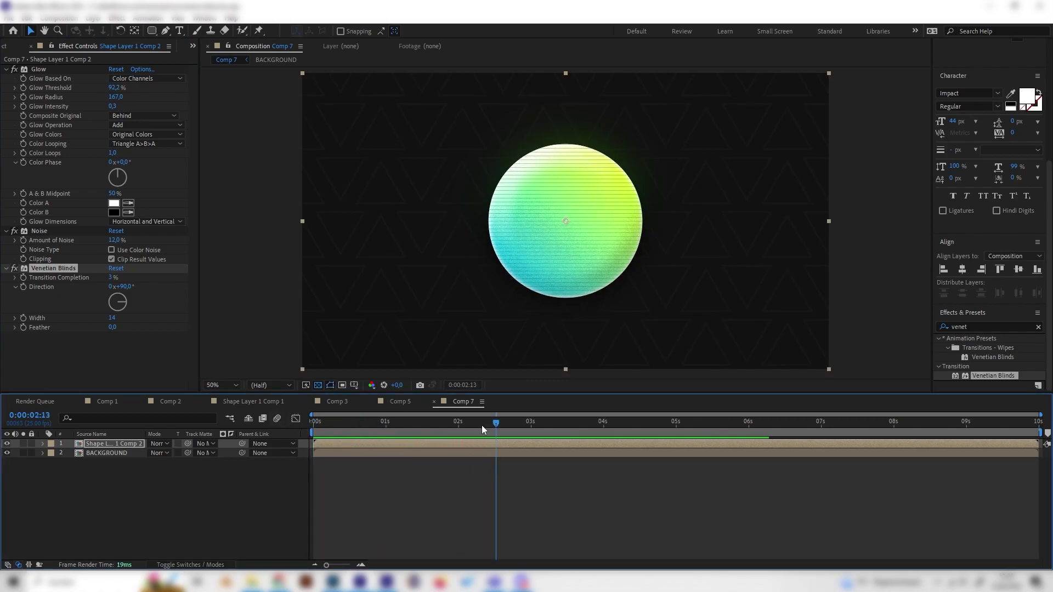
click(132, 443)
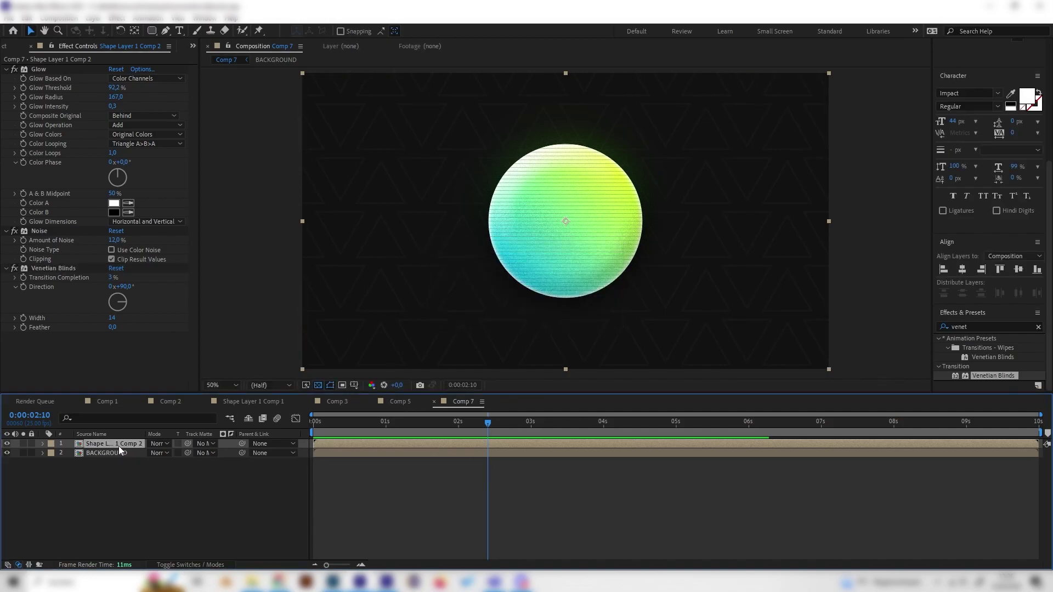
double_click(118, 446)
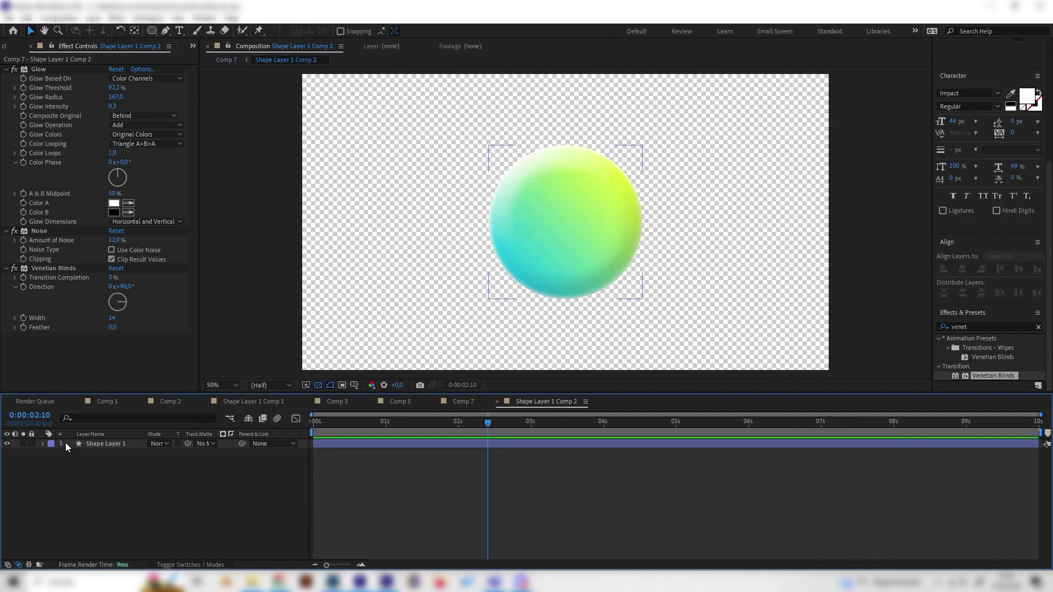
click(318, 386)
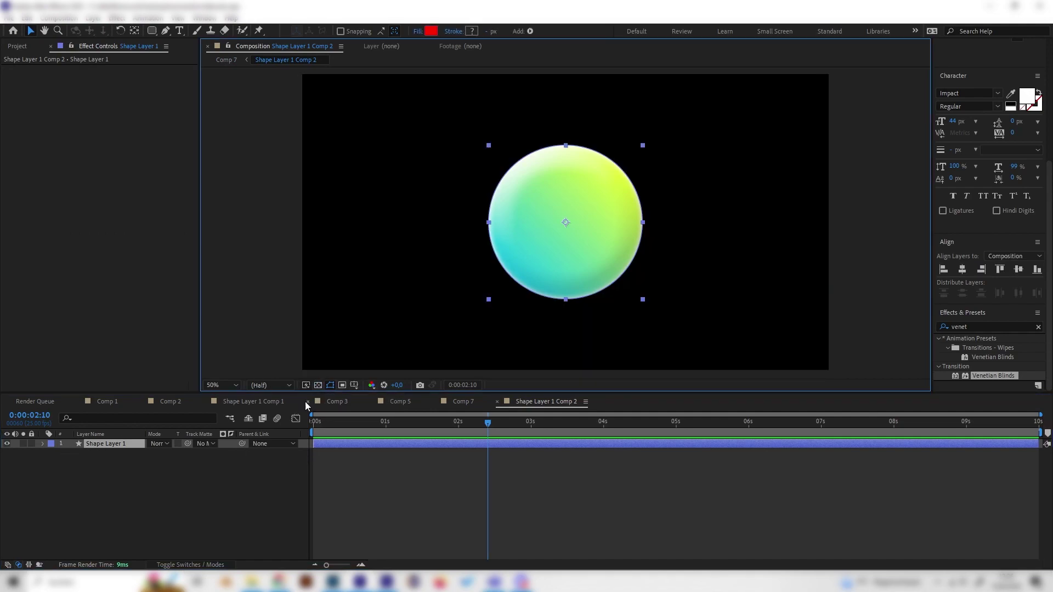
Bring up Comp 3, play it, and park the time indicator at 0:00:04:04
click(421, 401)
click(521, 403)
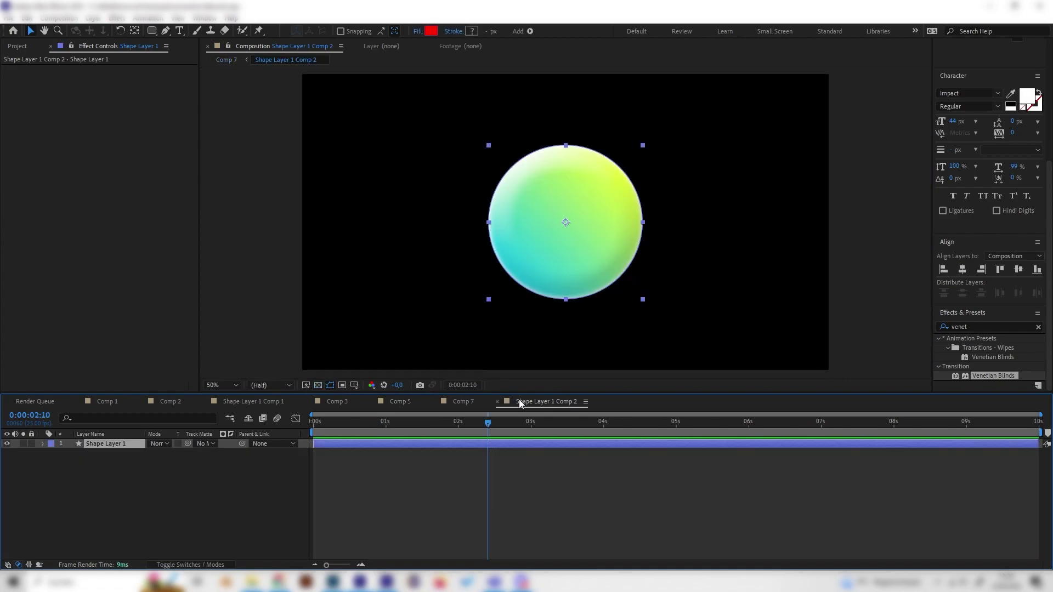
click(344, 403)
key(space)
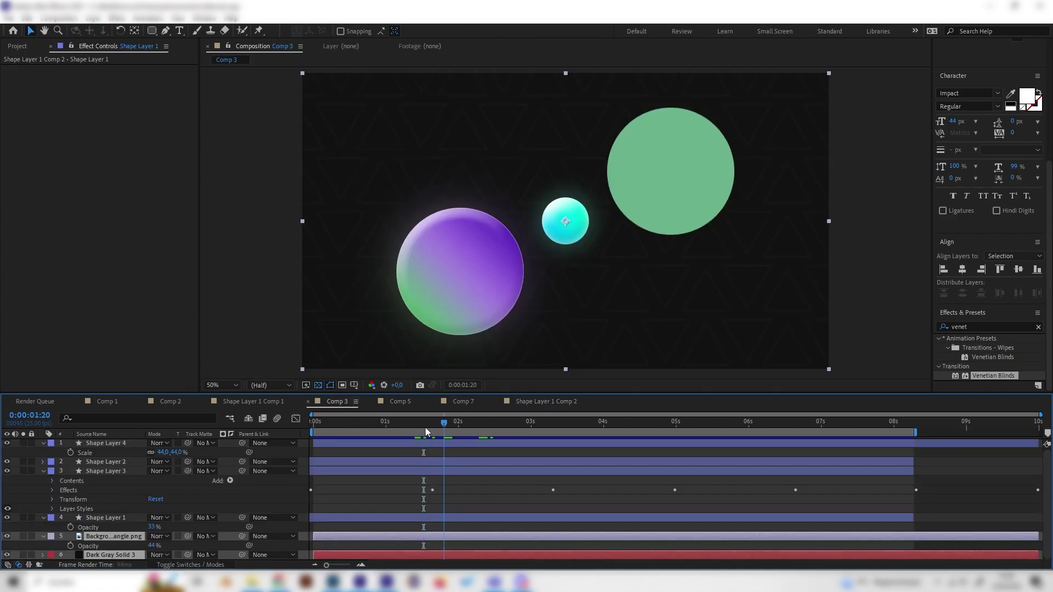
click(615, 429)
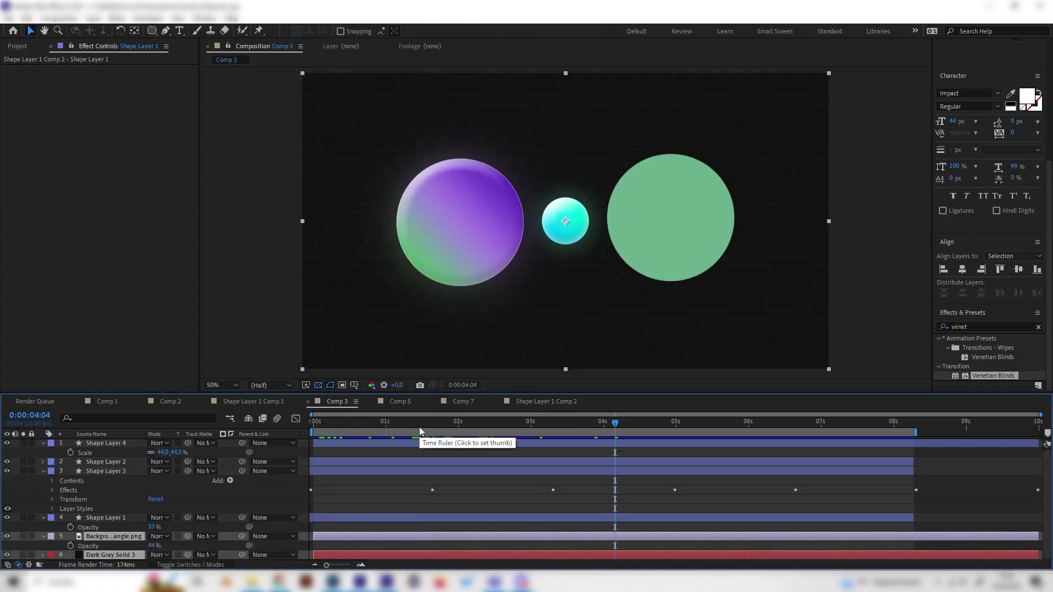